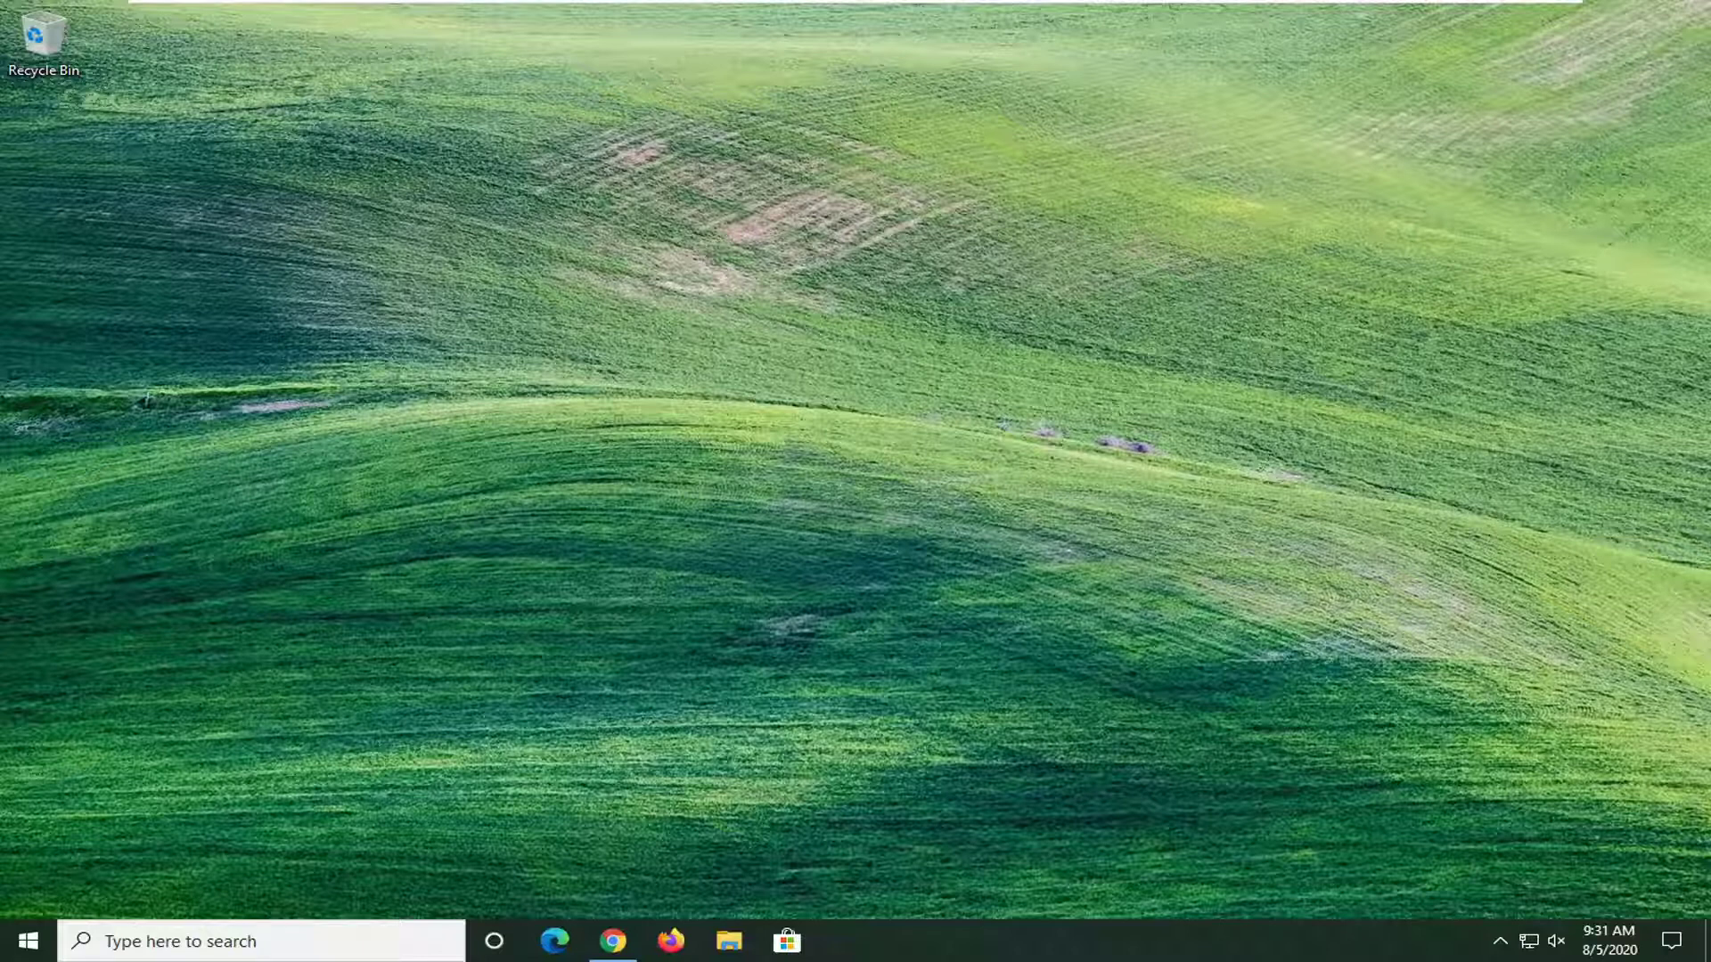
- In Chrome, go to google.com and search for 'opengl32.dll download'
{"action": "left_click", "coordinate": [612, 941]}
{"action": "left_click", "coordinate": [343, 67]}
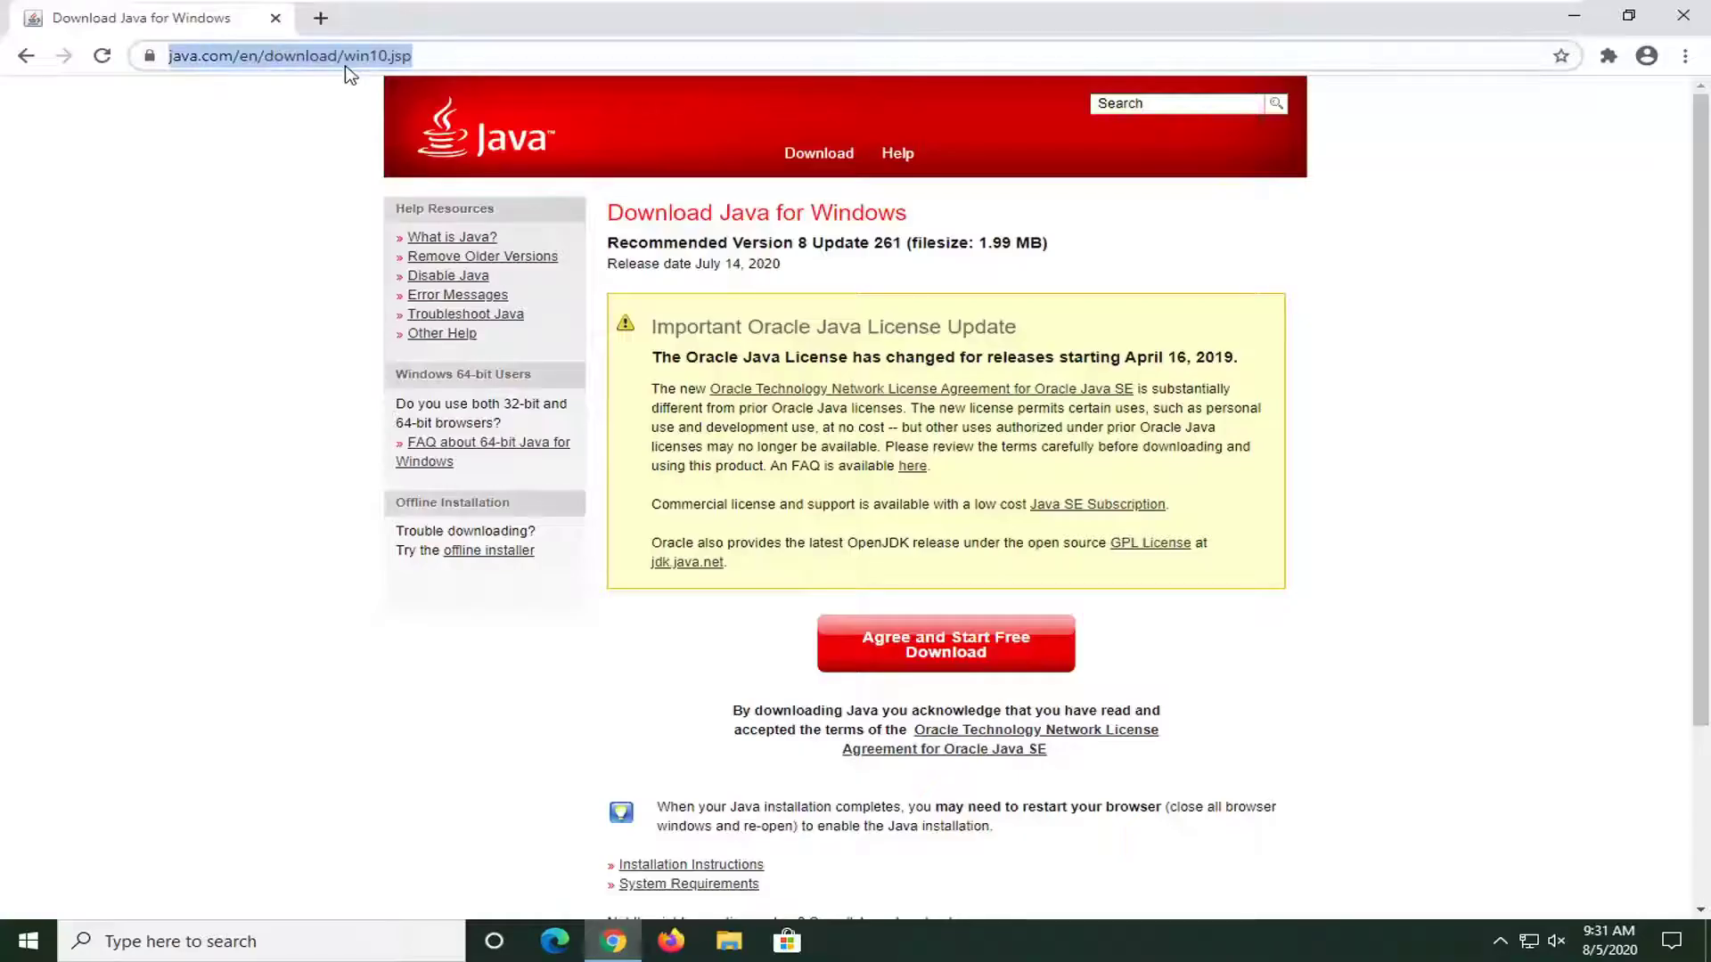
{"action": "type", "text": "google.com"}
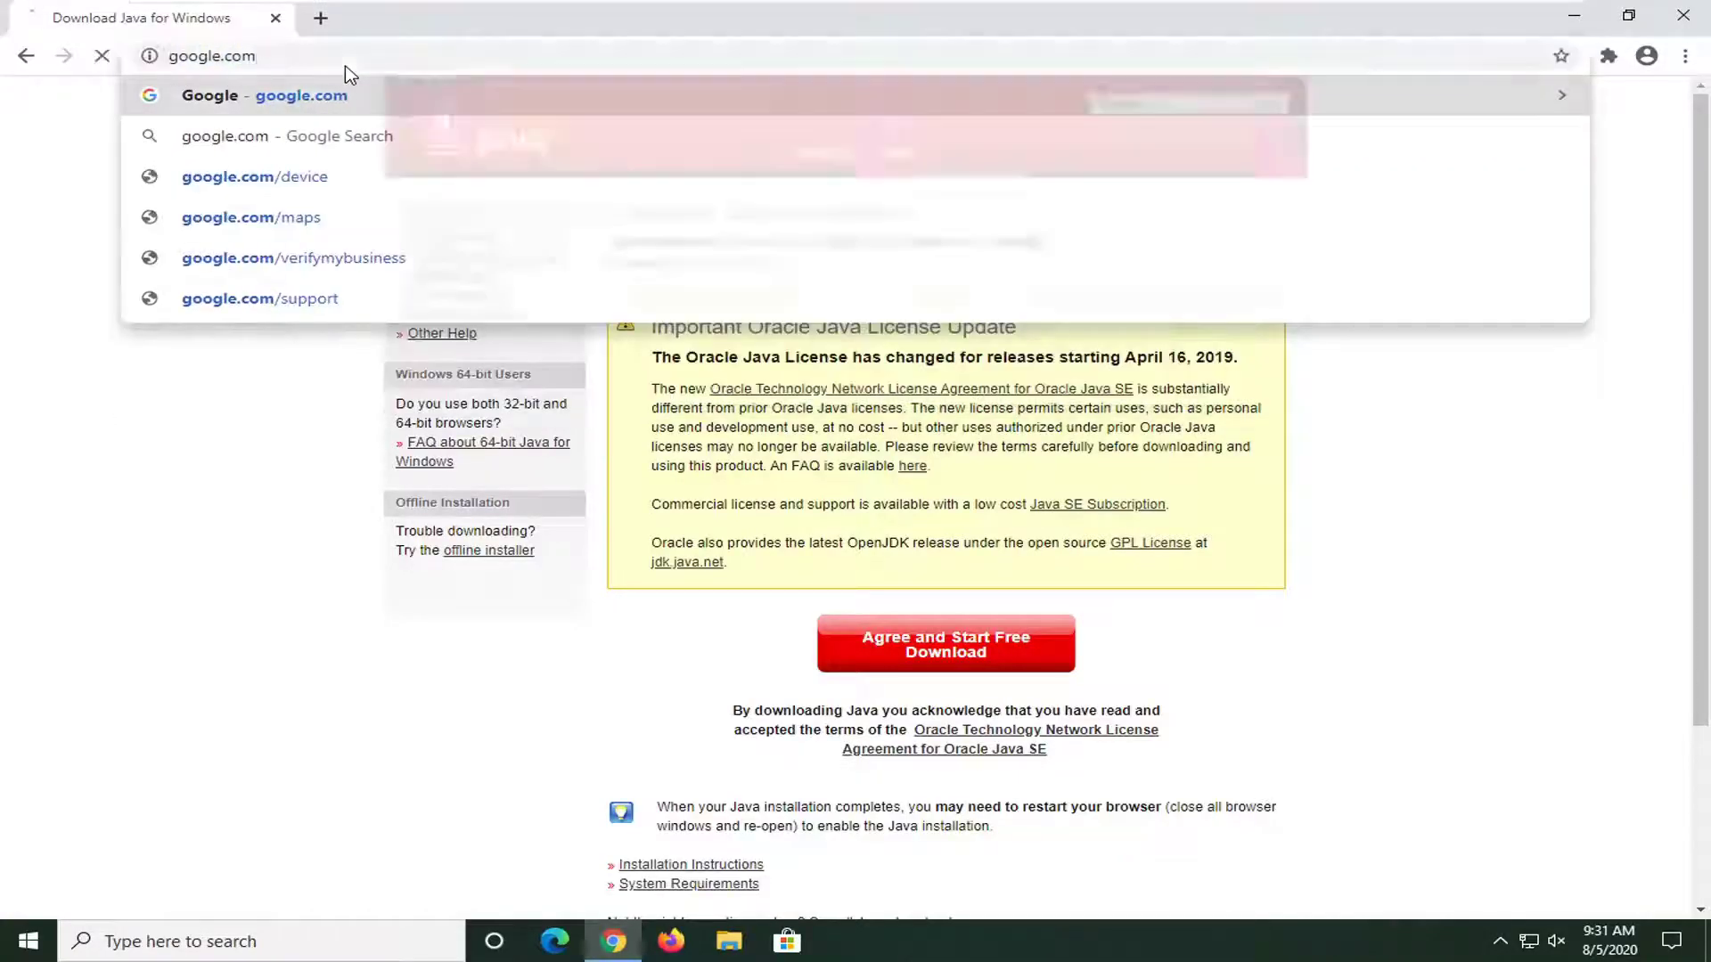
{"action": "key", "text": "Return"}
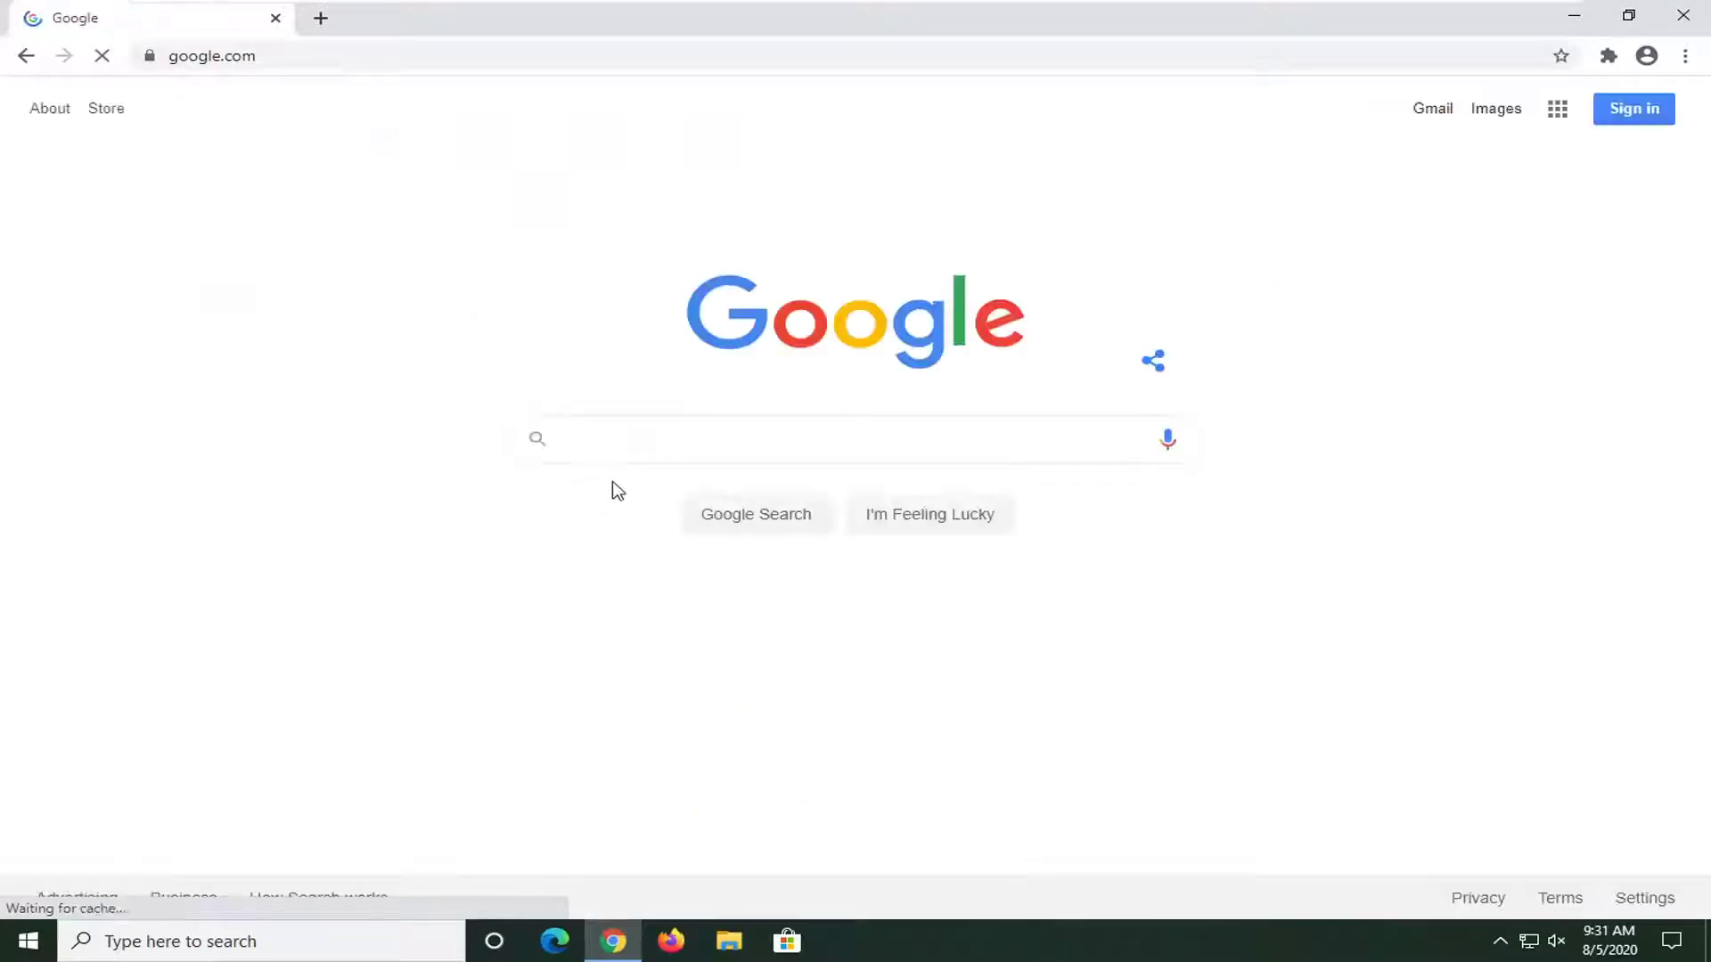
{"action": "type", "text": "ope"}
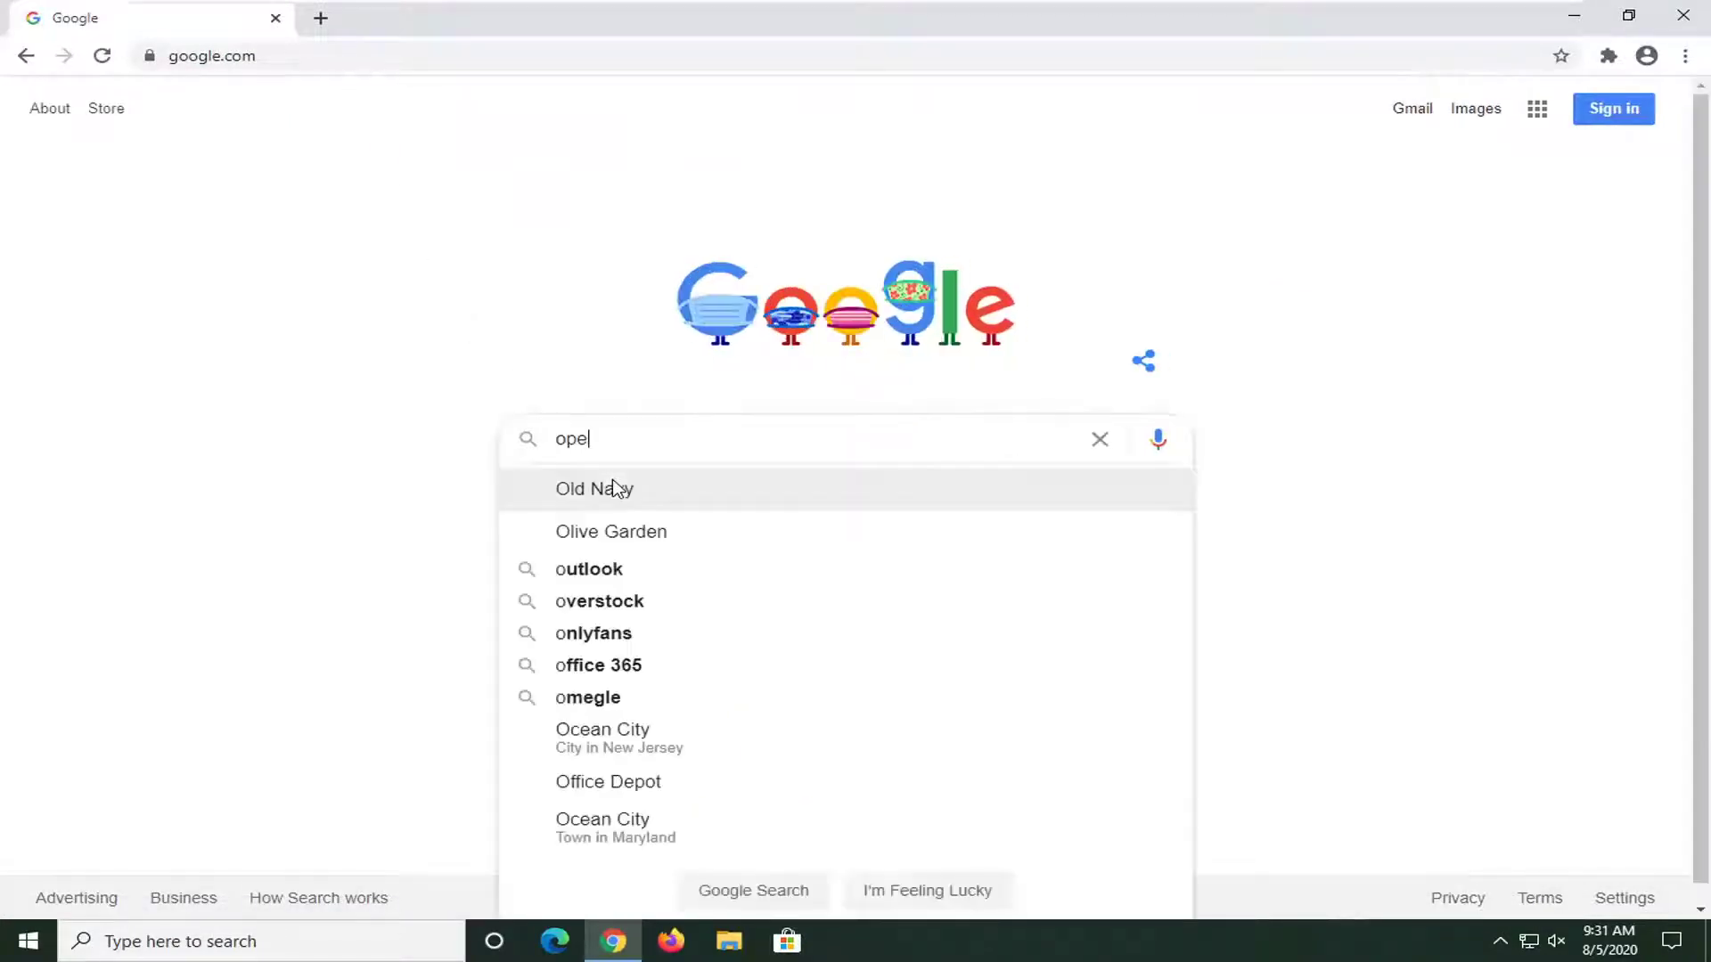
{"action": "type", "text": "ngl32."}
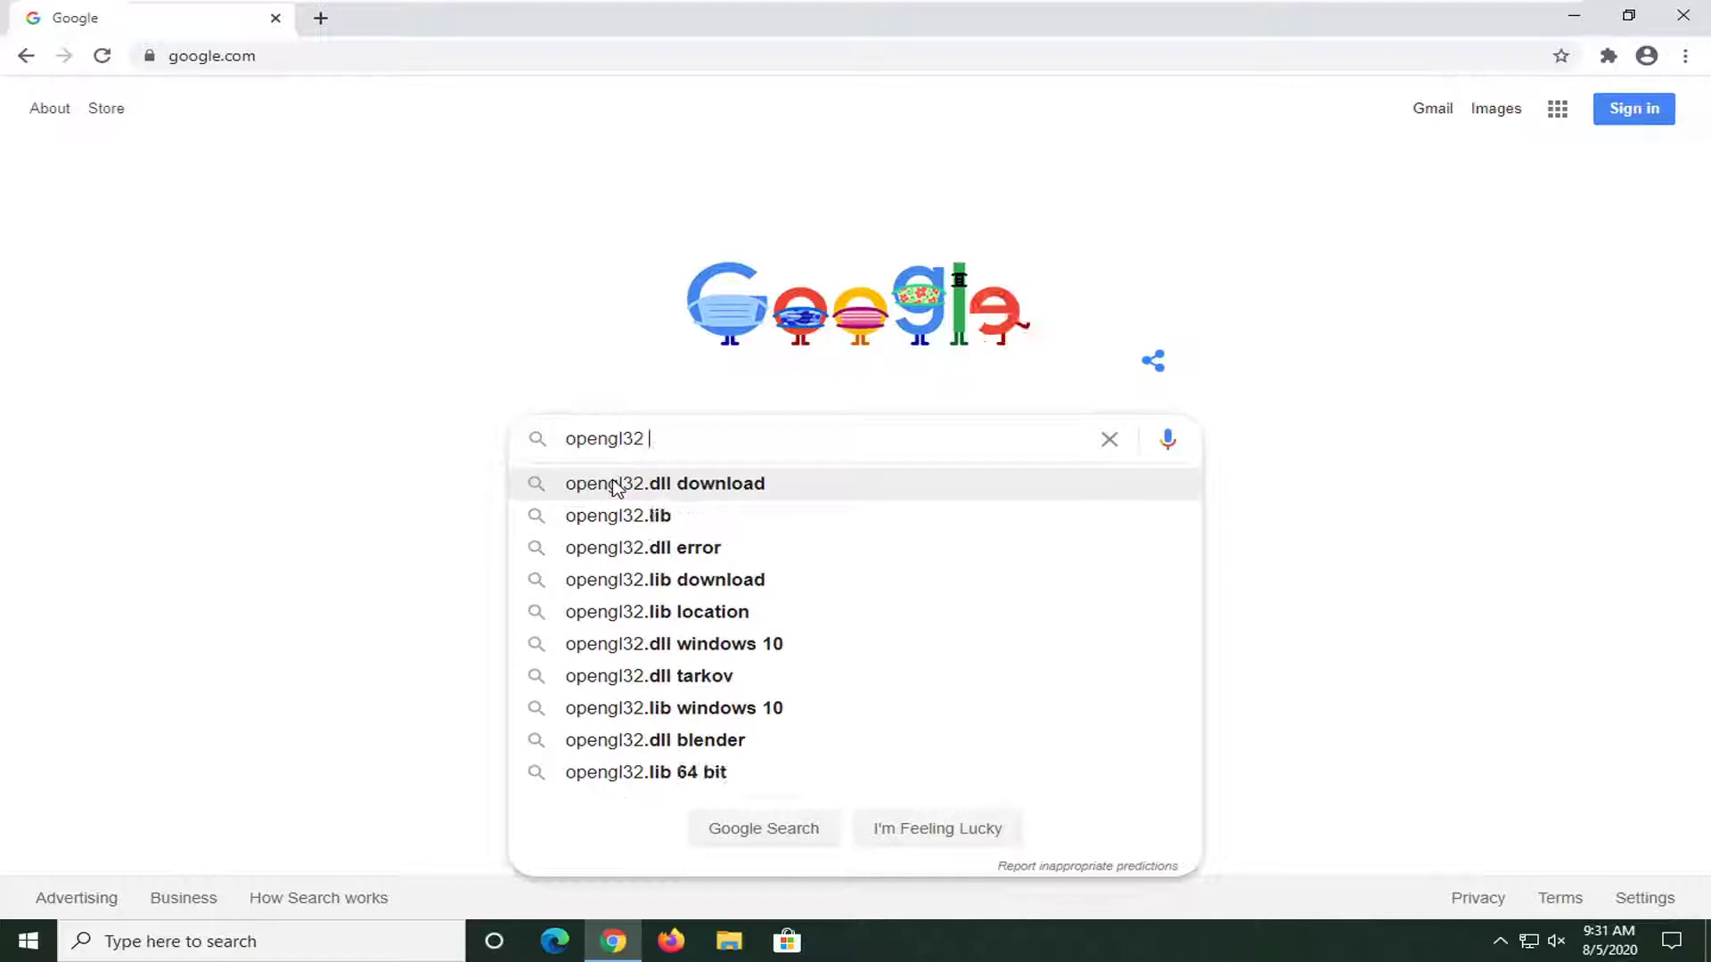
{"action": "type", "text": "dll download"}
{"action": "key", "text": "Return"}
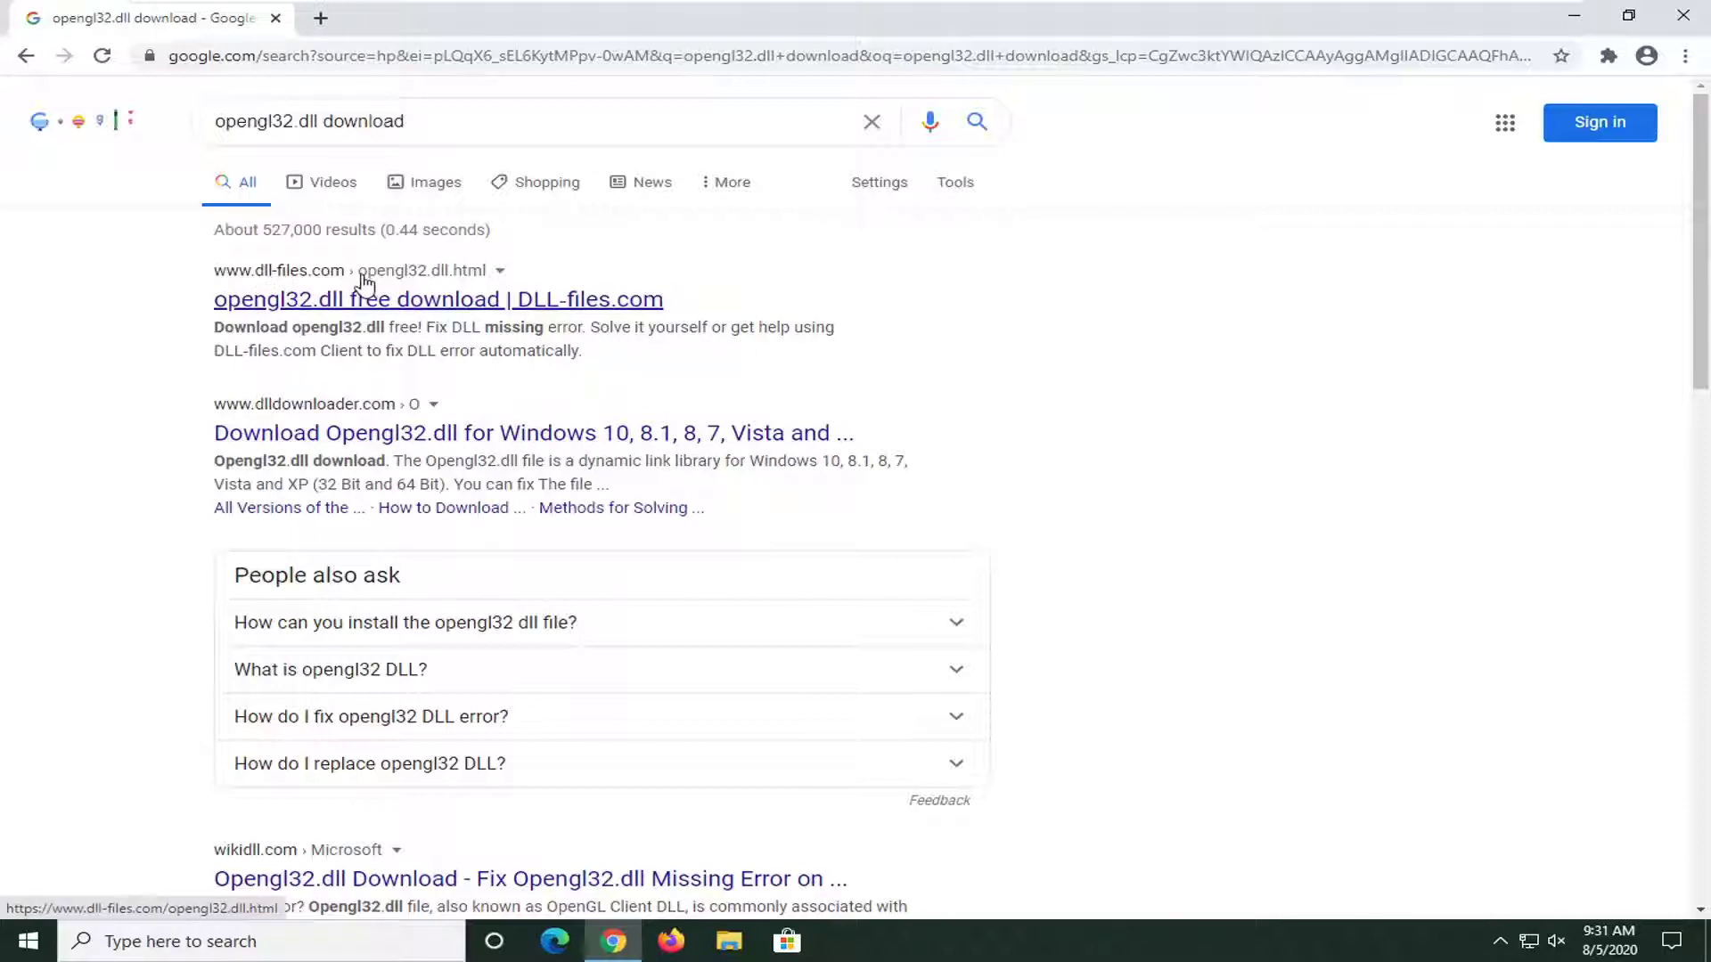
- Open the DLL-files.com opengl32.dll result and highlight the first version's 64 architecture value
{"action": "left_click", "coordinate": [403, 308]}
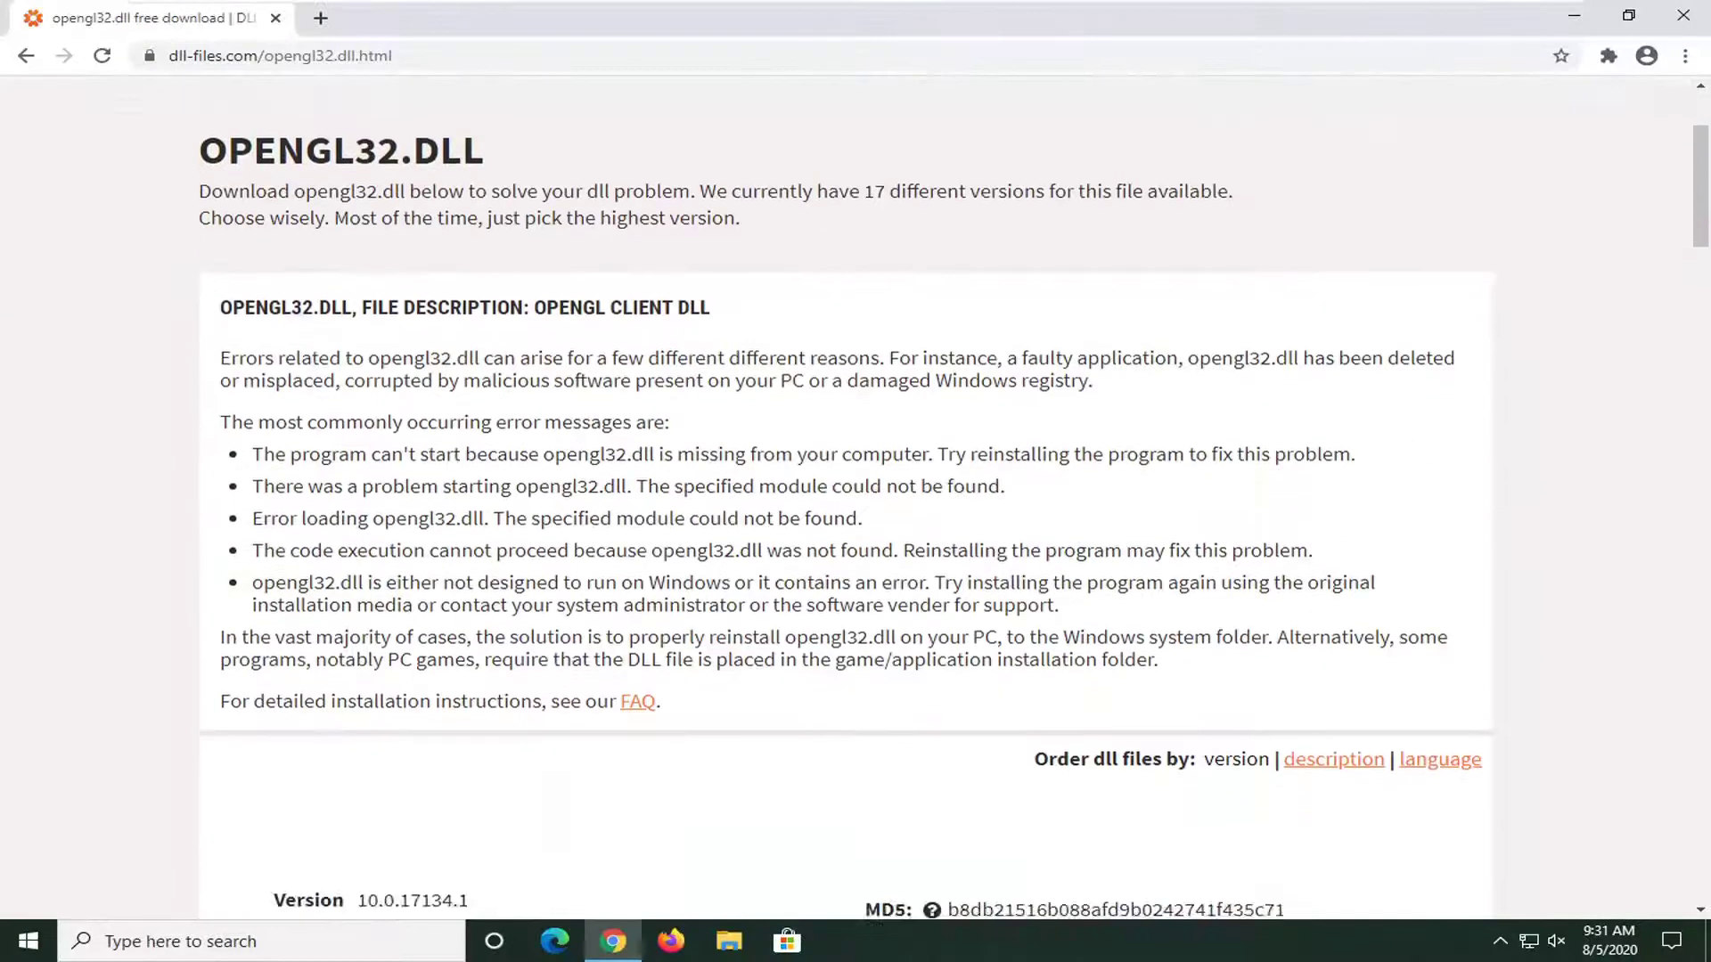
{"action": "scroll", "coordinate": [734, 526], "scroll_direction": "down", "scroll_amount": 2}
{"action": "scroll", "coordinate": [734, 527], "scroll_direction": "down", "scroll_amount": 1}
{"action": "scroll", "coordinate": [733, 527], "scroll_direction": "down", "scroll_amount": 2}
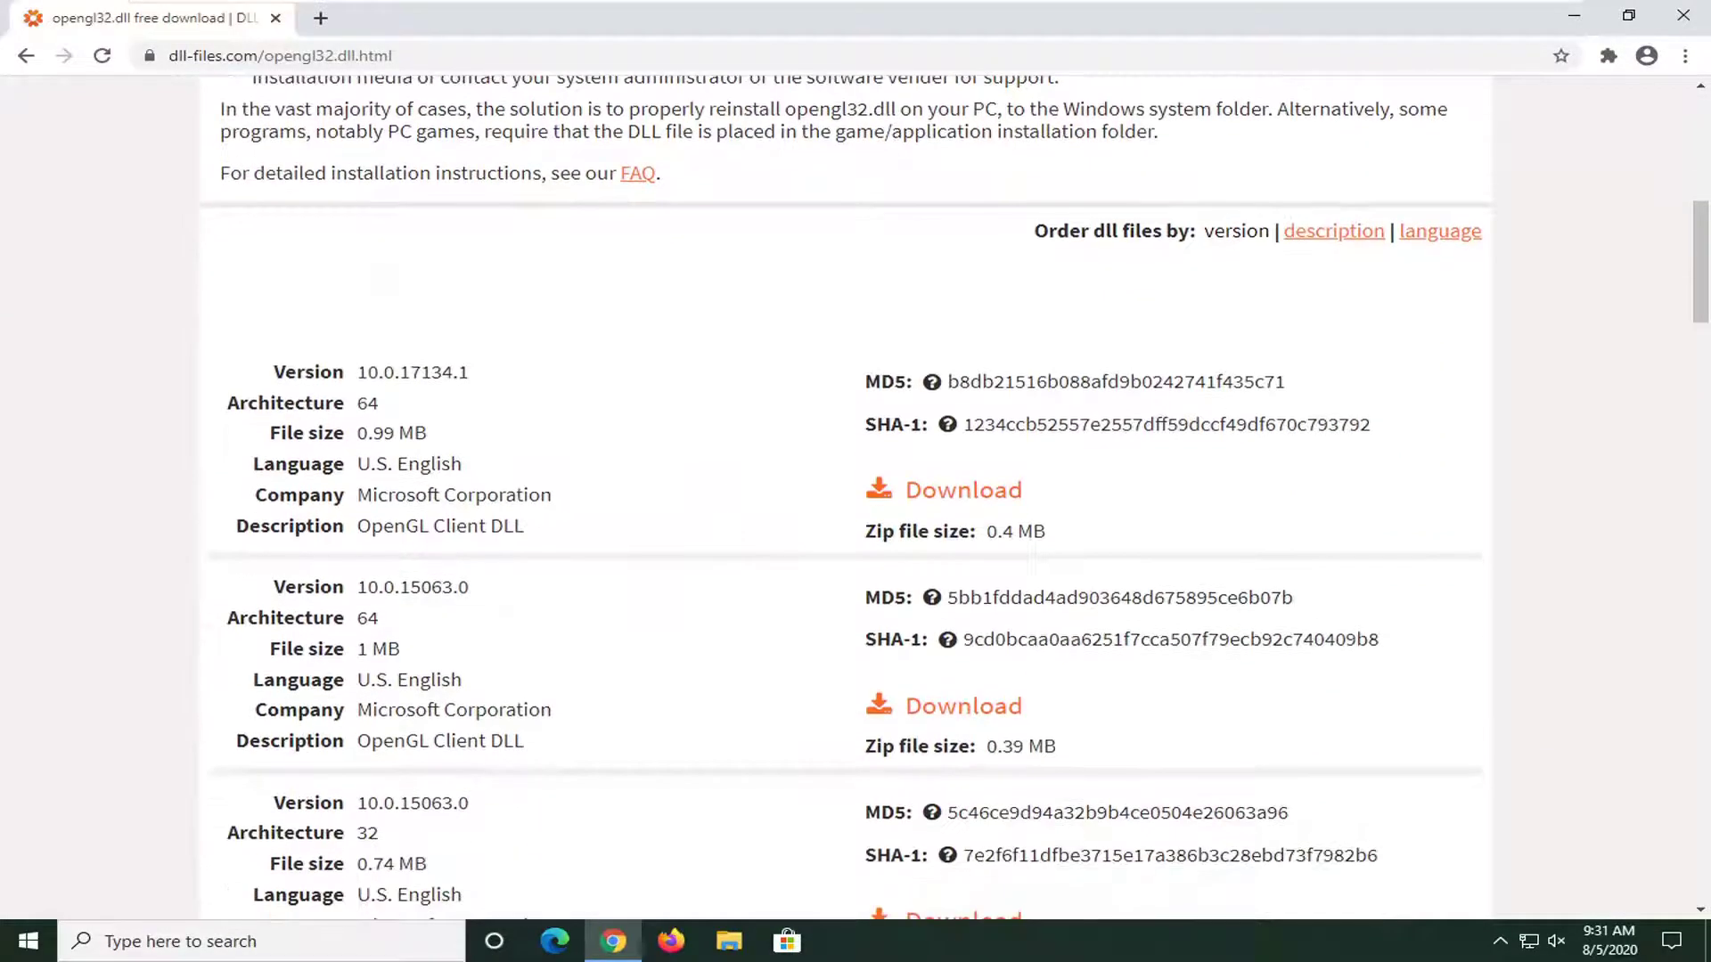
{"action": "scroll", "coordinate": [855, 508], "scroll_direction": "down", "scroll_amount": 2}
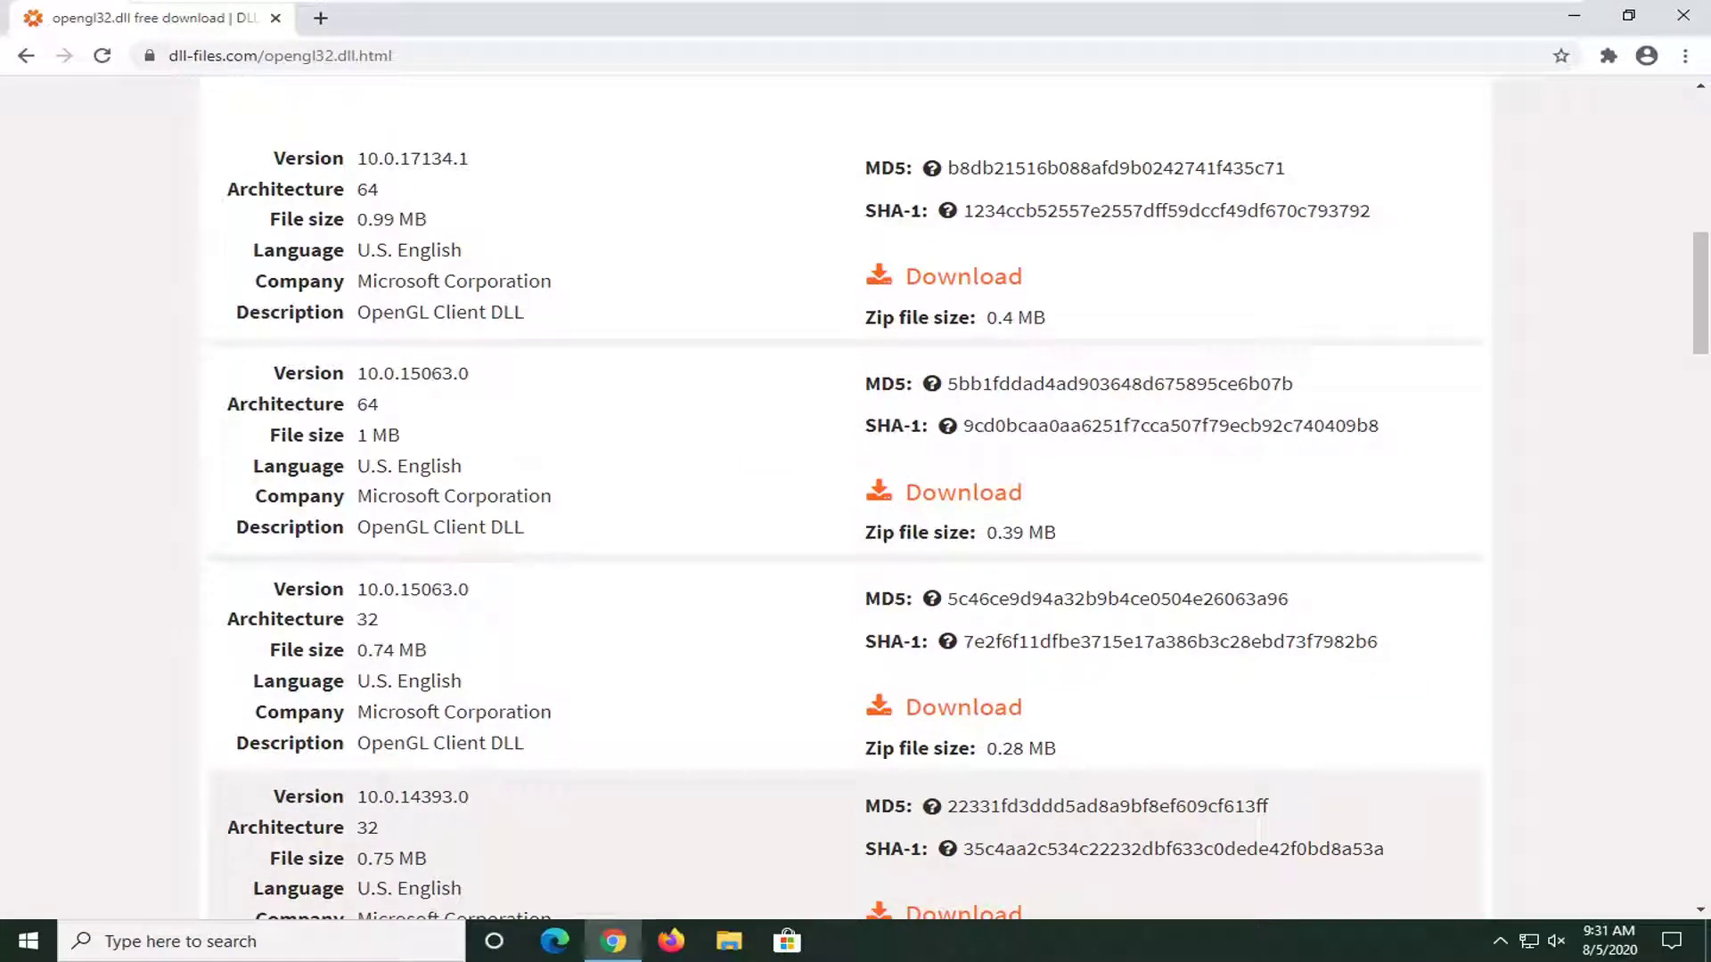
{"action": "left_click_drag", "start_coordinate": [383, 197], "coordinate": [359, 198]}
{"action": "left_click_drag", "start_coordinate": [383, 197], "coordinate": [353, 192]}
- Download the 32-bit opengl32.dll 10.0.15063.0 zip and open opengl32.zip in WinRAR
{"action": "left_click", "coordinate": [965, 708]}
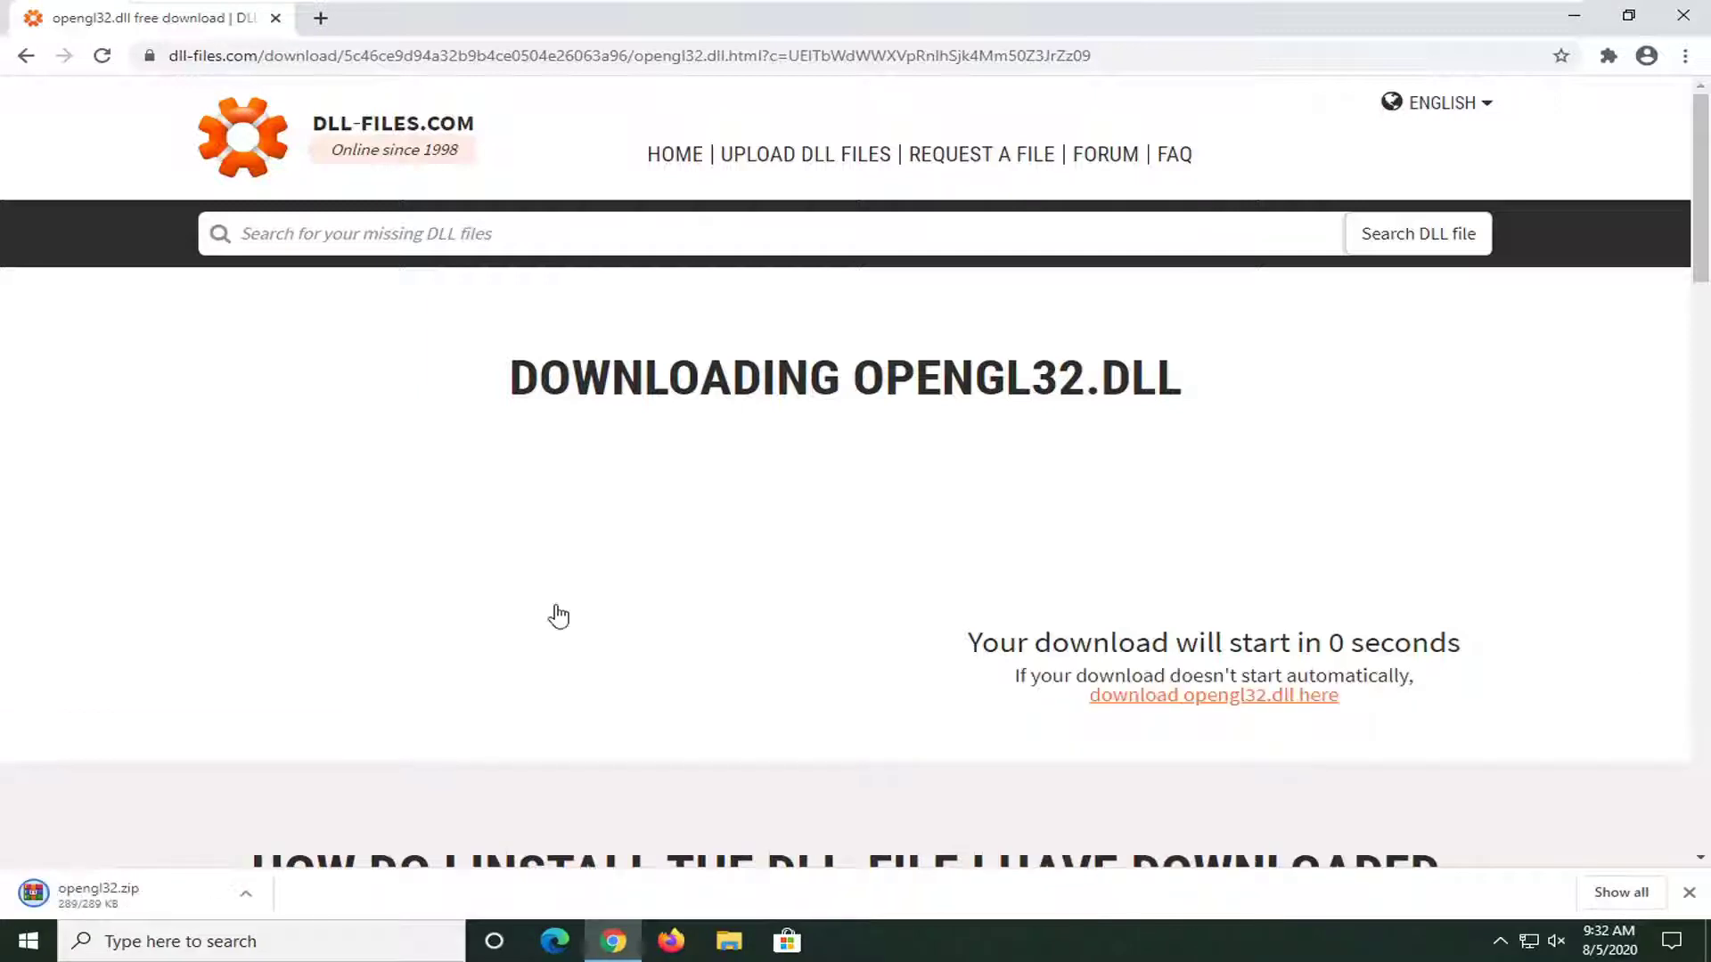
{"action": "left_click", "coordinate": [115, 897]}
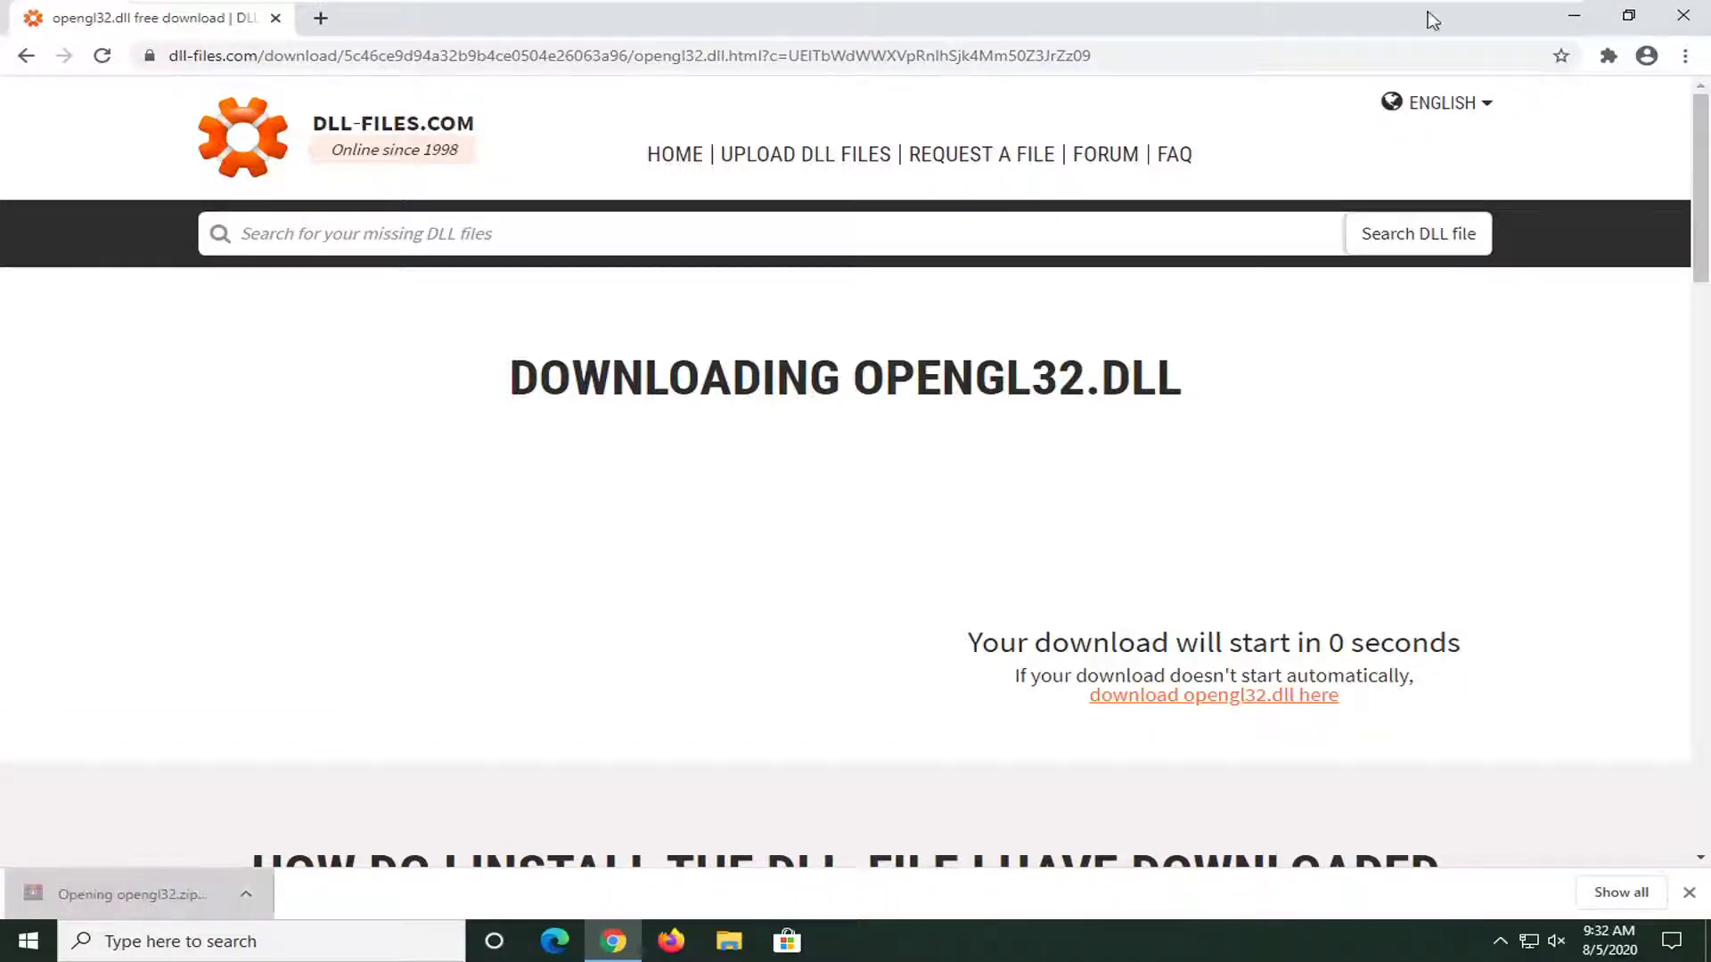
- Drag opengl32.dll from the WinRAR archive onto the desktop, then close WinRAR
{"action": "left_click", "coordinate": [1573, 16]}
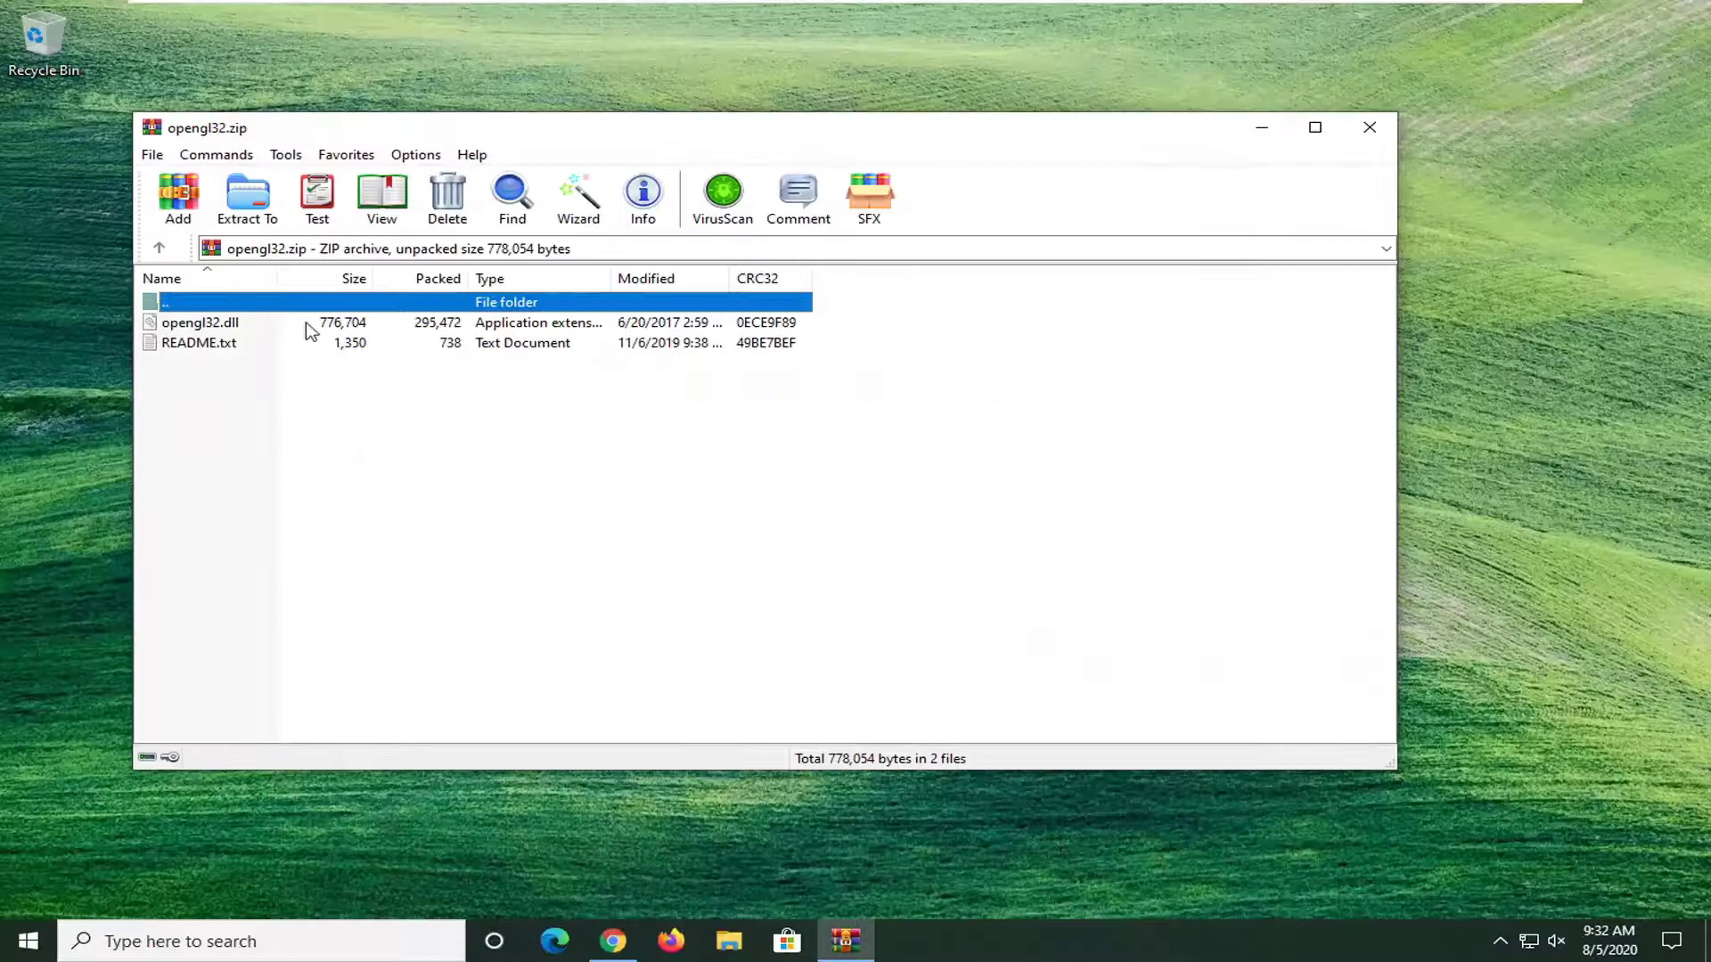
{"action": "left_click", "coordinate": [207, 326]}
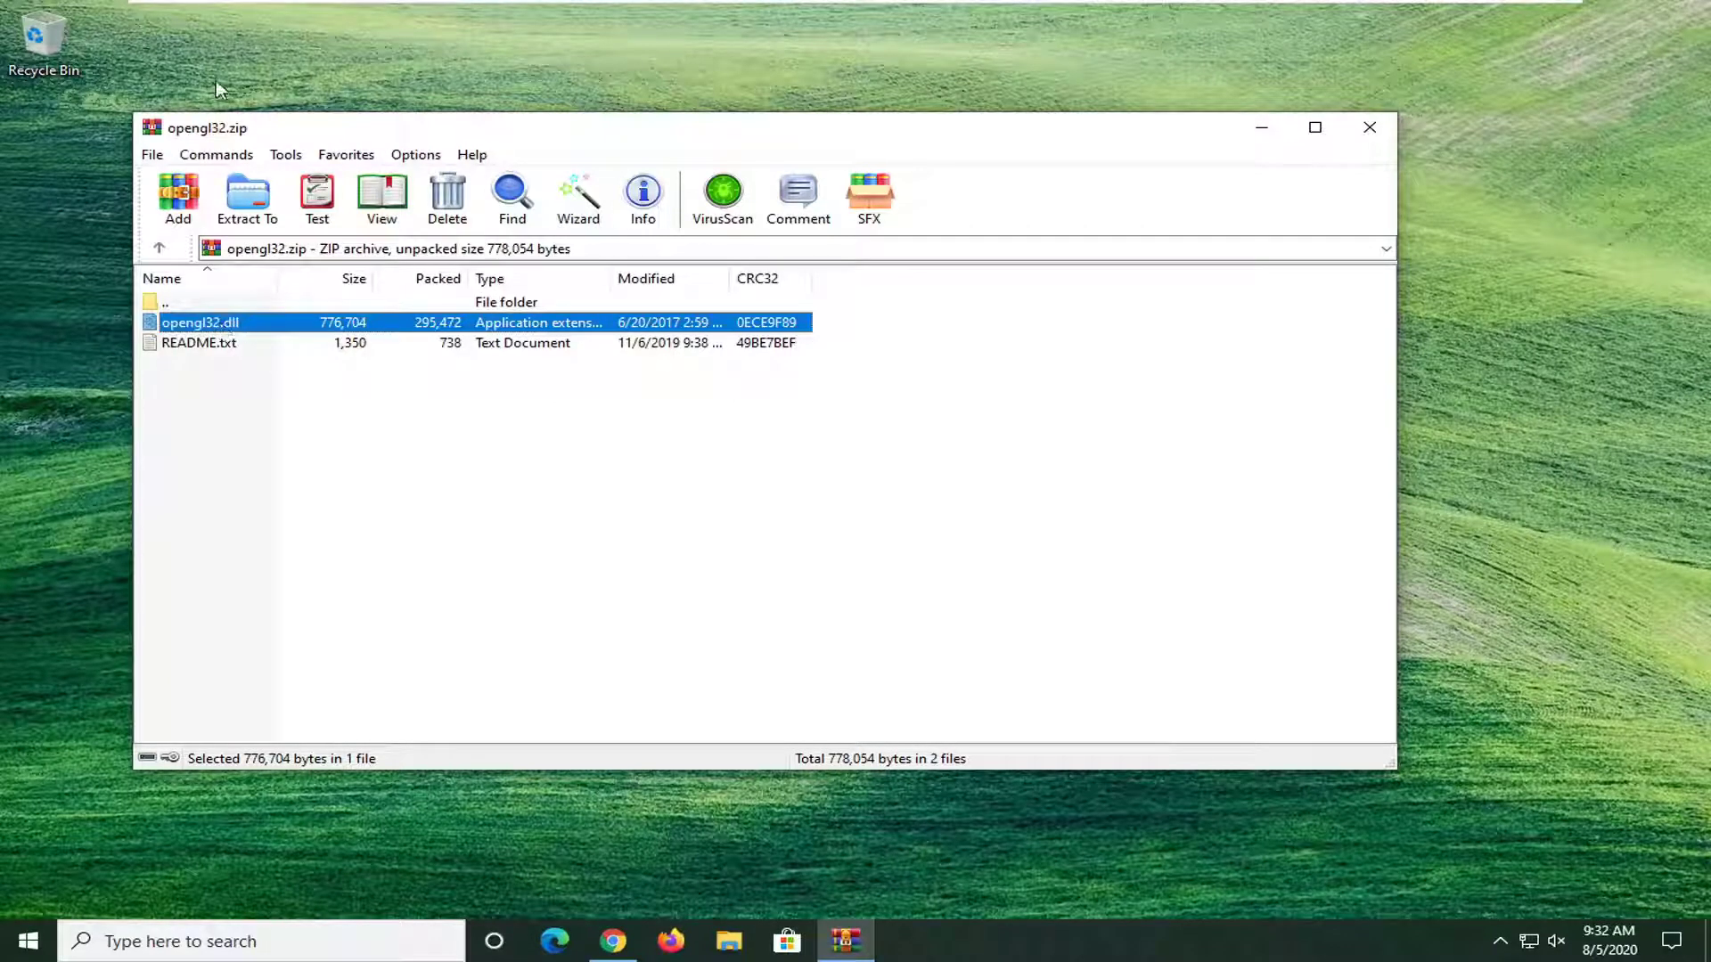
{"action": "mouse_move", "coordinate": [234, 328]}
{"action": "left_mouse_down"}
{"action": "mouse_move", "coordinate": [115, 337]}
{"action": "mouse_move", "coordinate": [66, 325]}
{"action": "mouse_move", "coordinate": [73, 310]}
{"action": "left_mouse_up"}
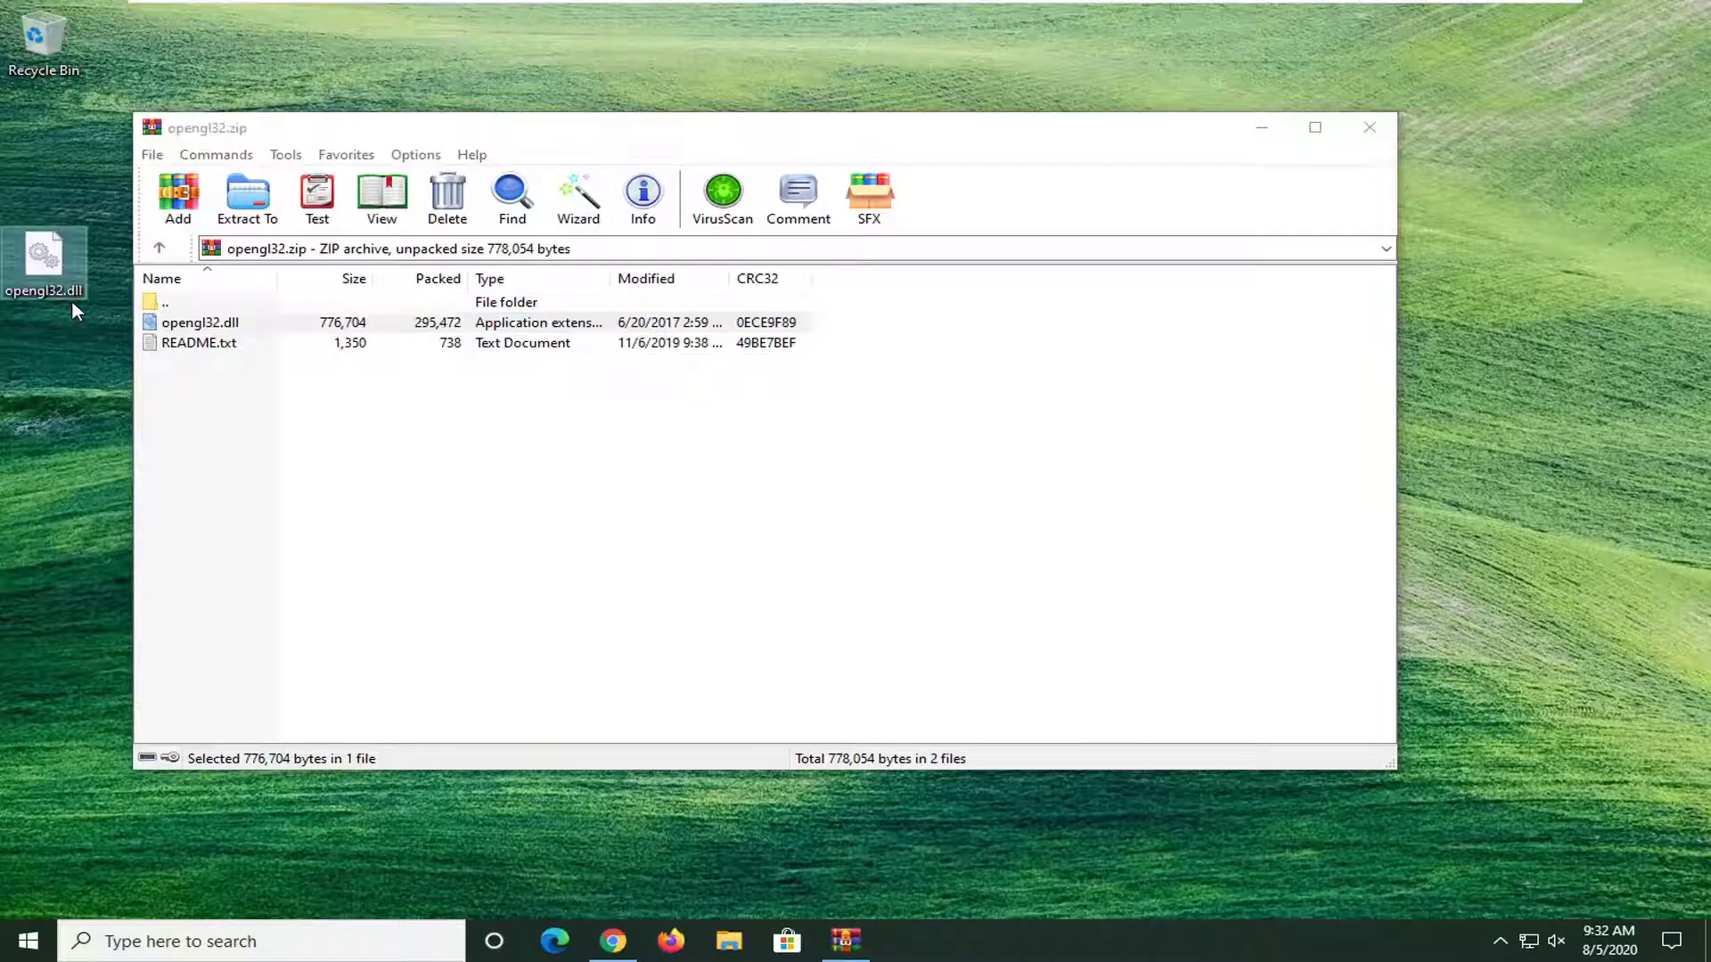
{"action": "left_click", "coordinate": [1372, 126]}
- Launch File Explorer from Start menu search and drag opengl32.dll across the desktop
{"action": "left_click", "coordinate": [27, 943]}
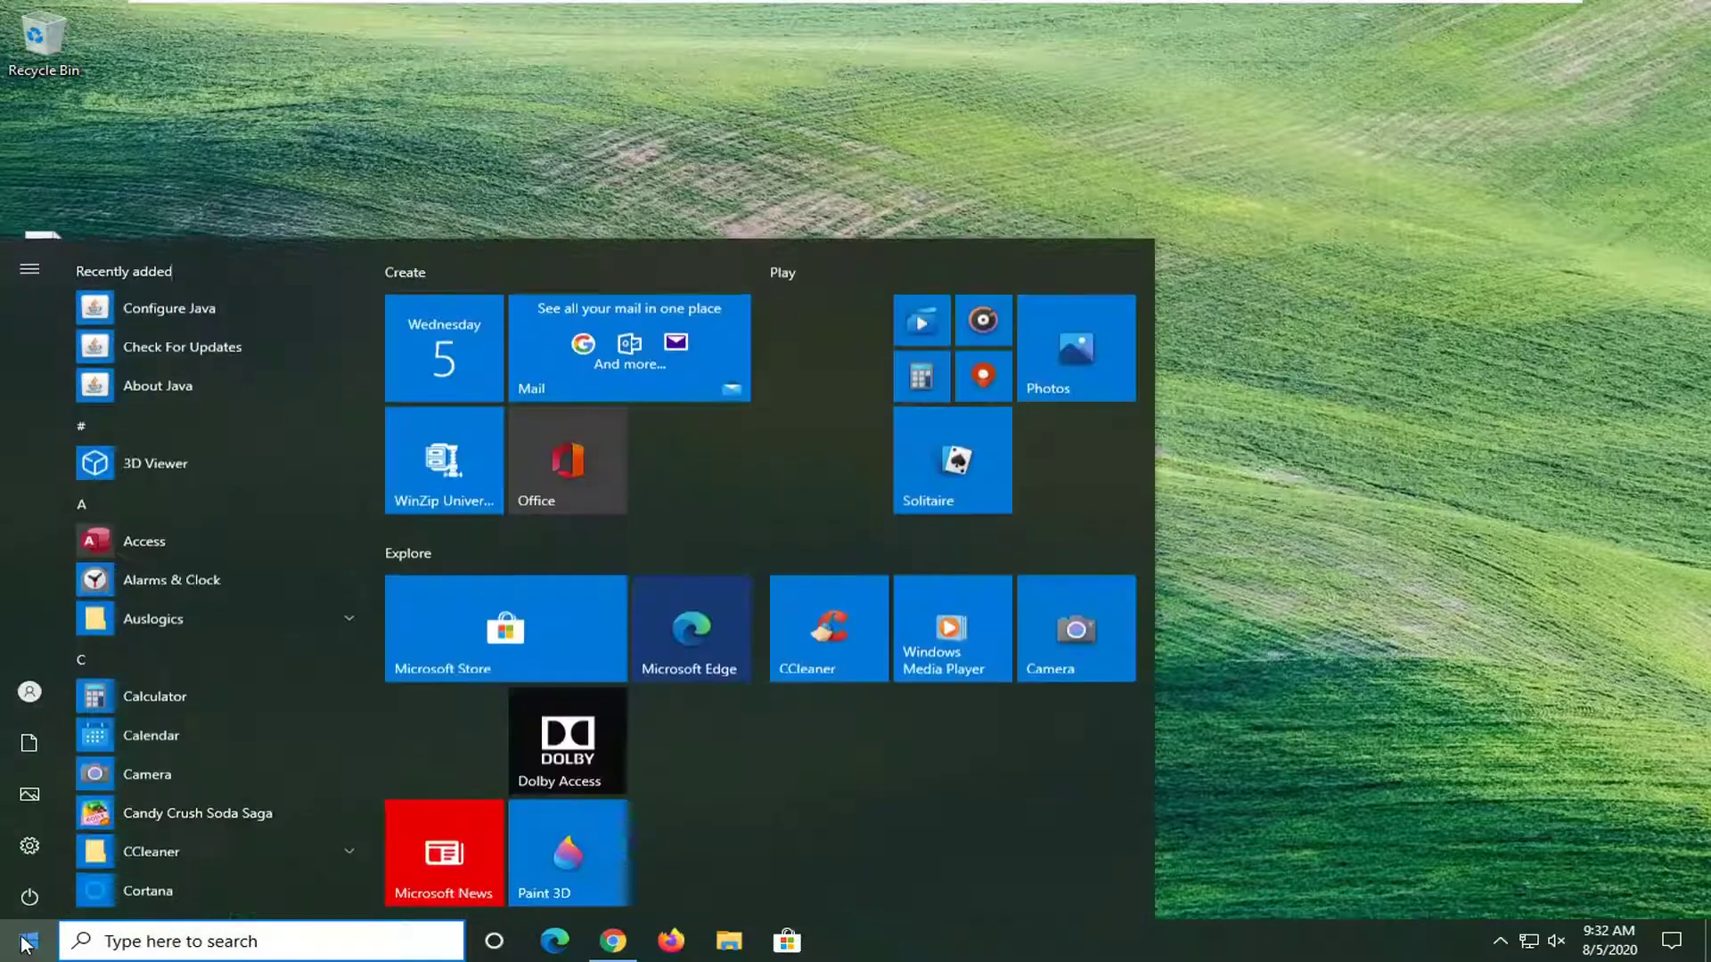
{"action": "type", "text": "file e"}
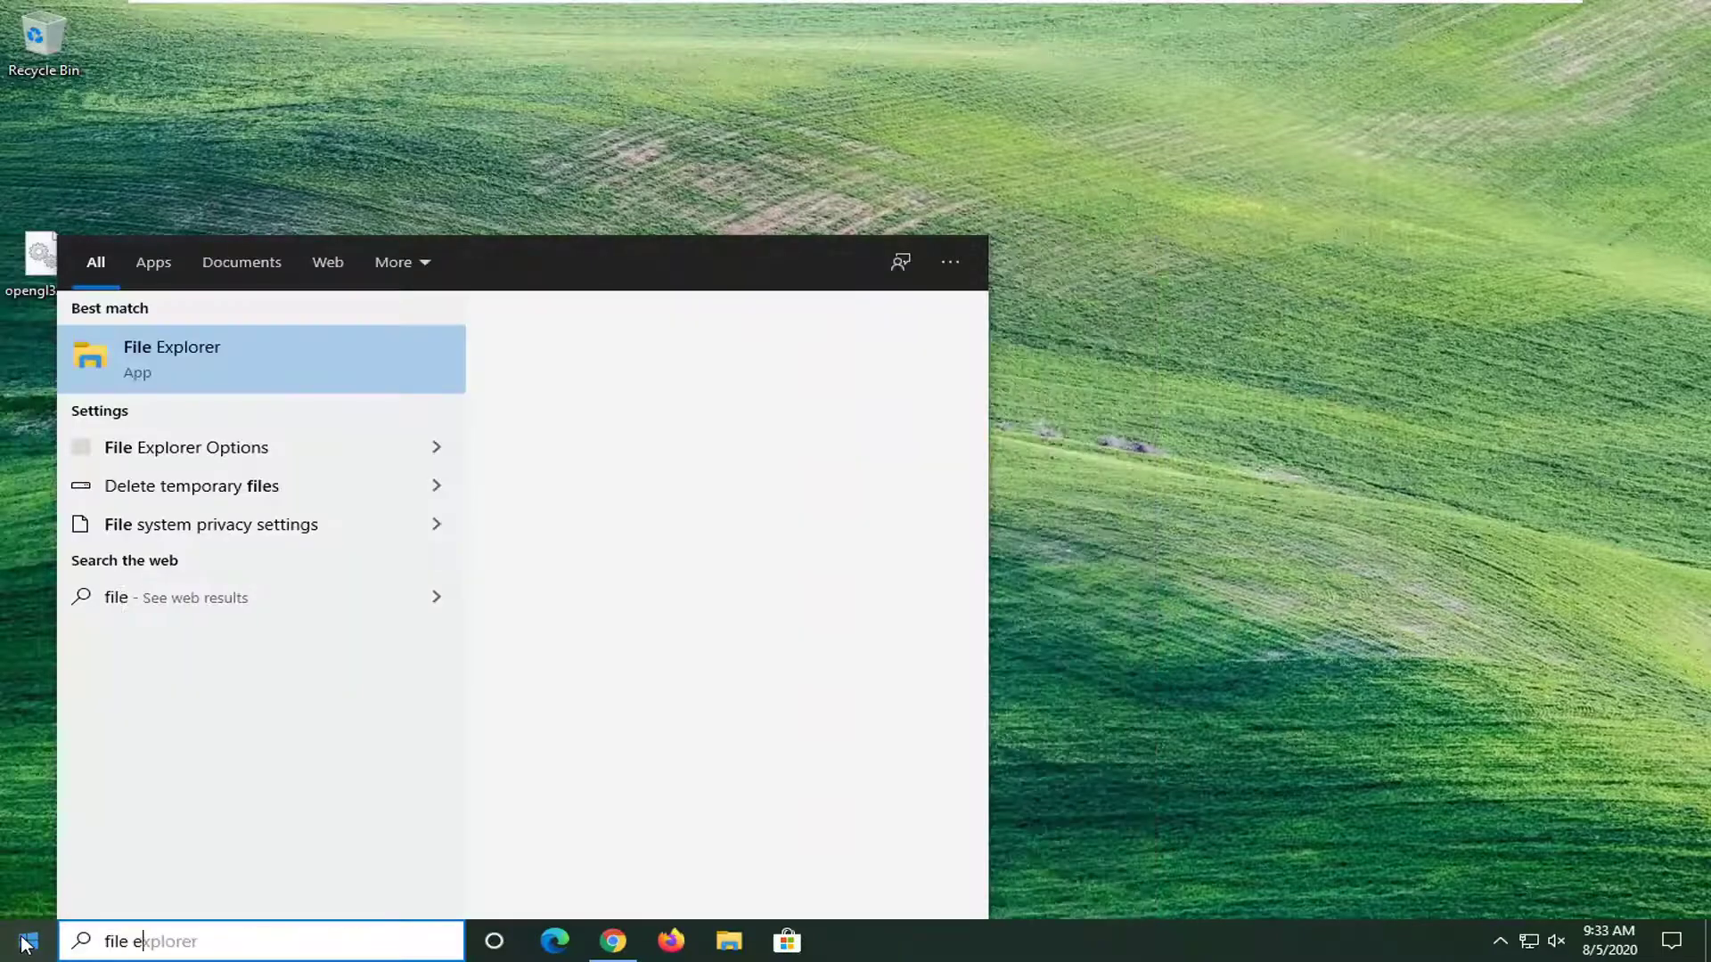
{"action": "type", "text": "xplorer"}
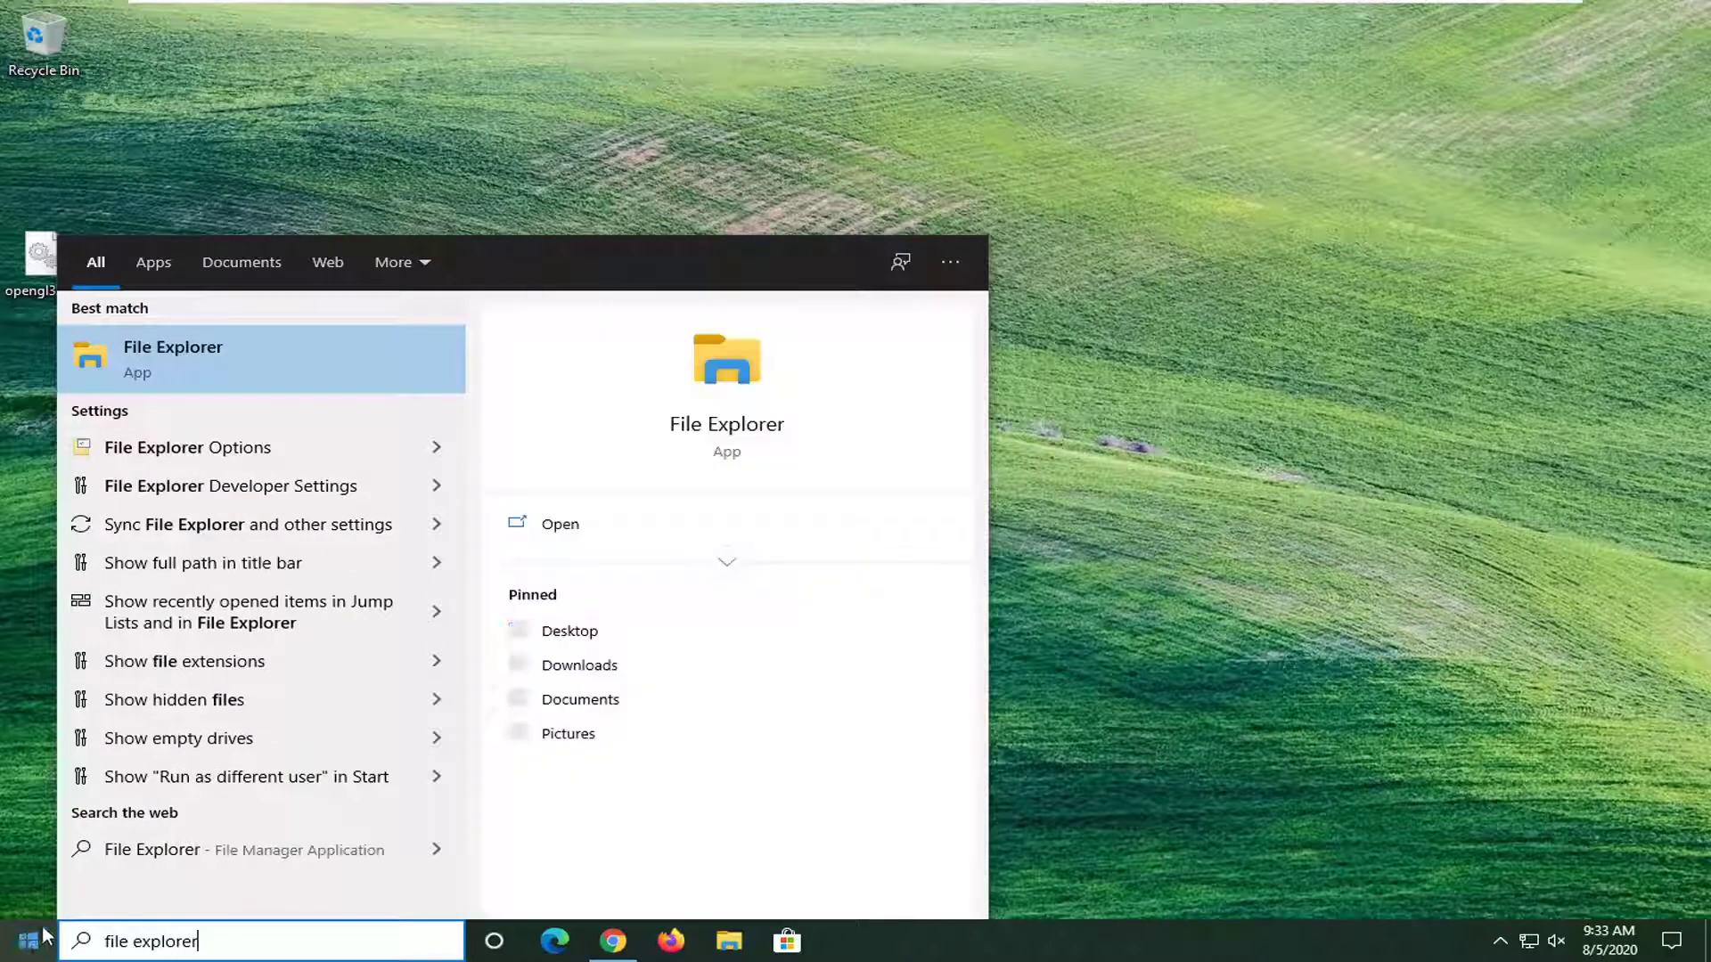
{"action": "left_click", "coordinate": [178, 358]}
{"action": "left_click_drag", "start_coordinate": [44, 256], "coordinate": [894, 100]}
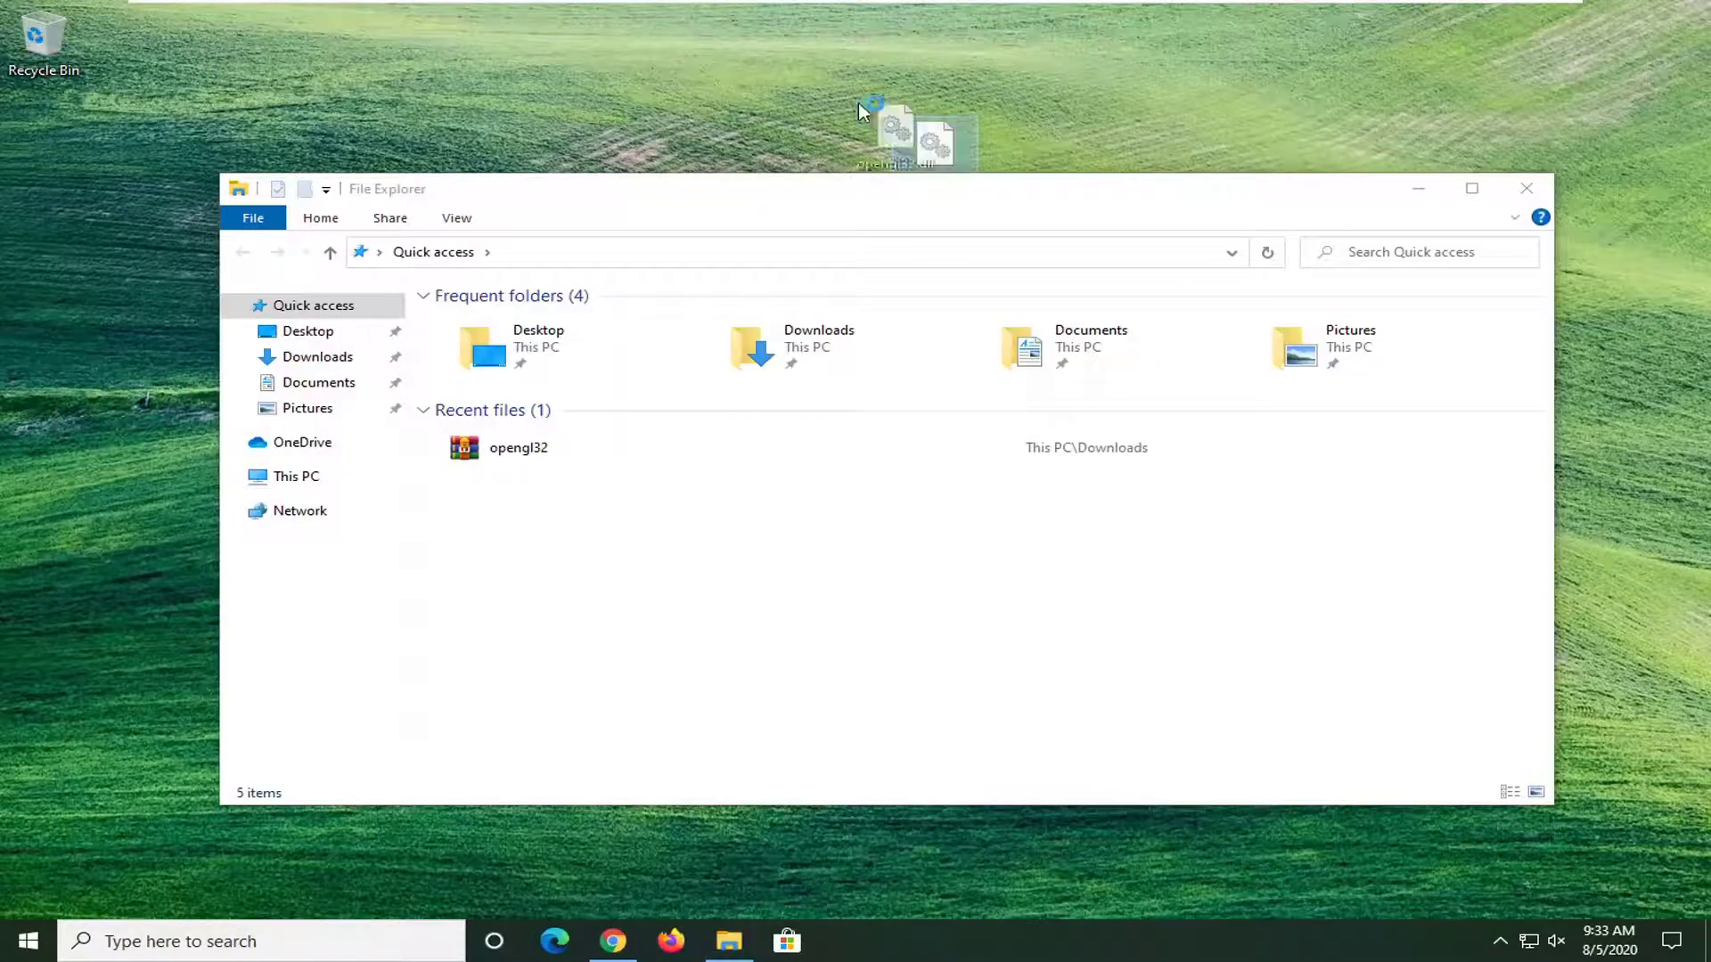
- Reposition opengl32.dll, then browse File Explorer to C:\Program Files\Java\jre1.8.0_261
{"action": "mouse_move", "coordinate": [893, 100]}
{"action": "left_mouse_down"}
{"action": "mouse_move", "coordinate": [841, 77]}
{"action": "mouse_move", "coordinate": [34, 542]}
{"action": "mouse_move", "coordinate": [86, 463]}
{"action": "left_mouse_up"}
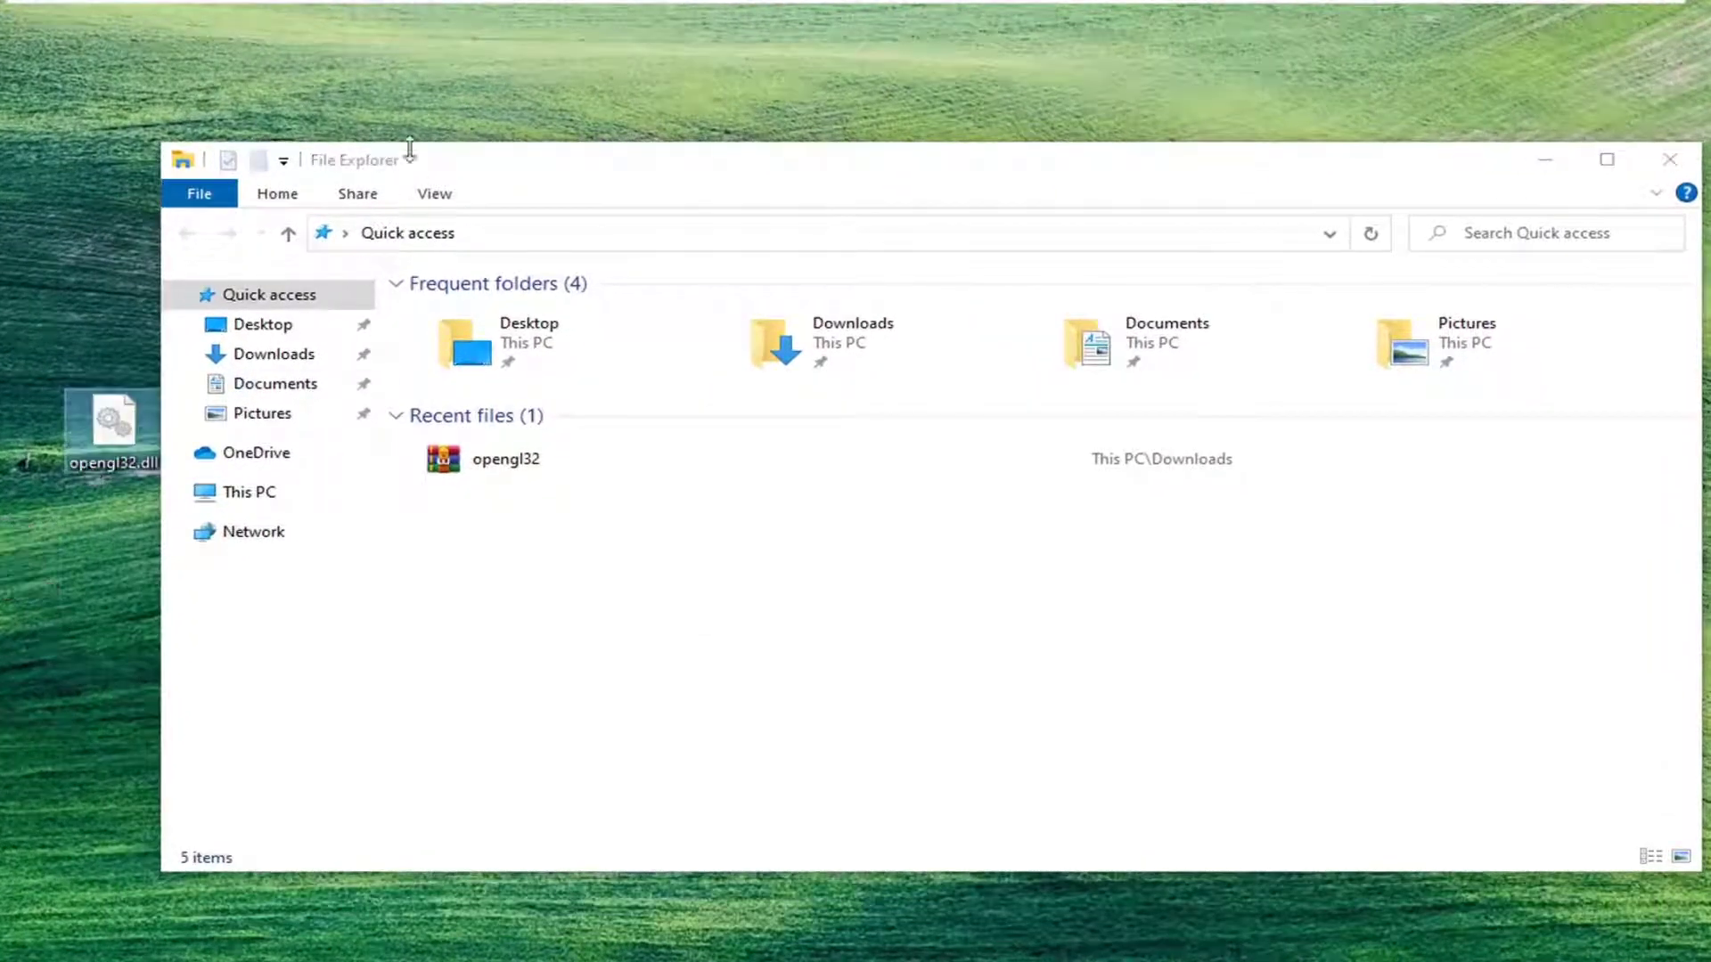
{"action": "left_click", "coordinate": [515, 164]}
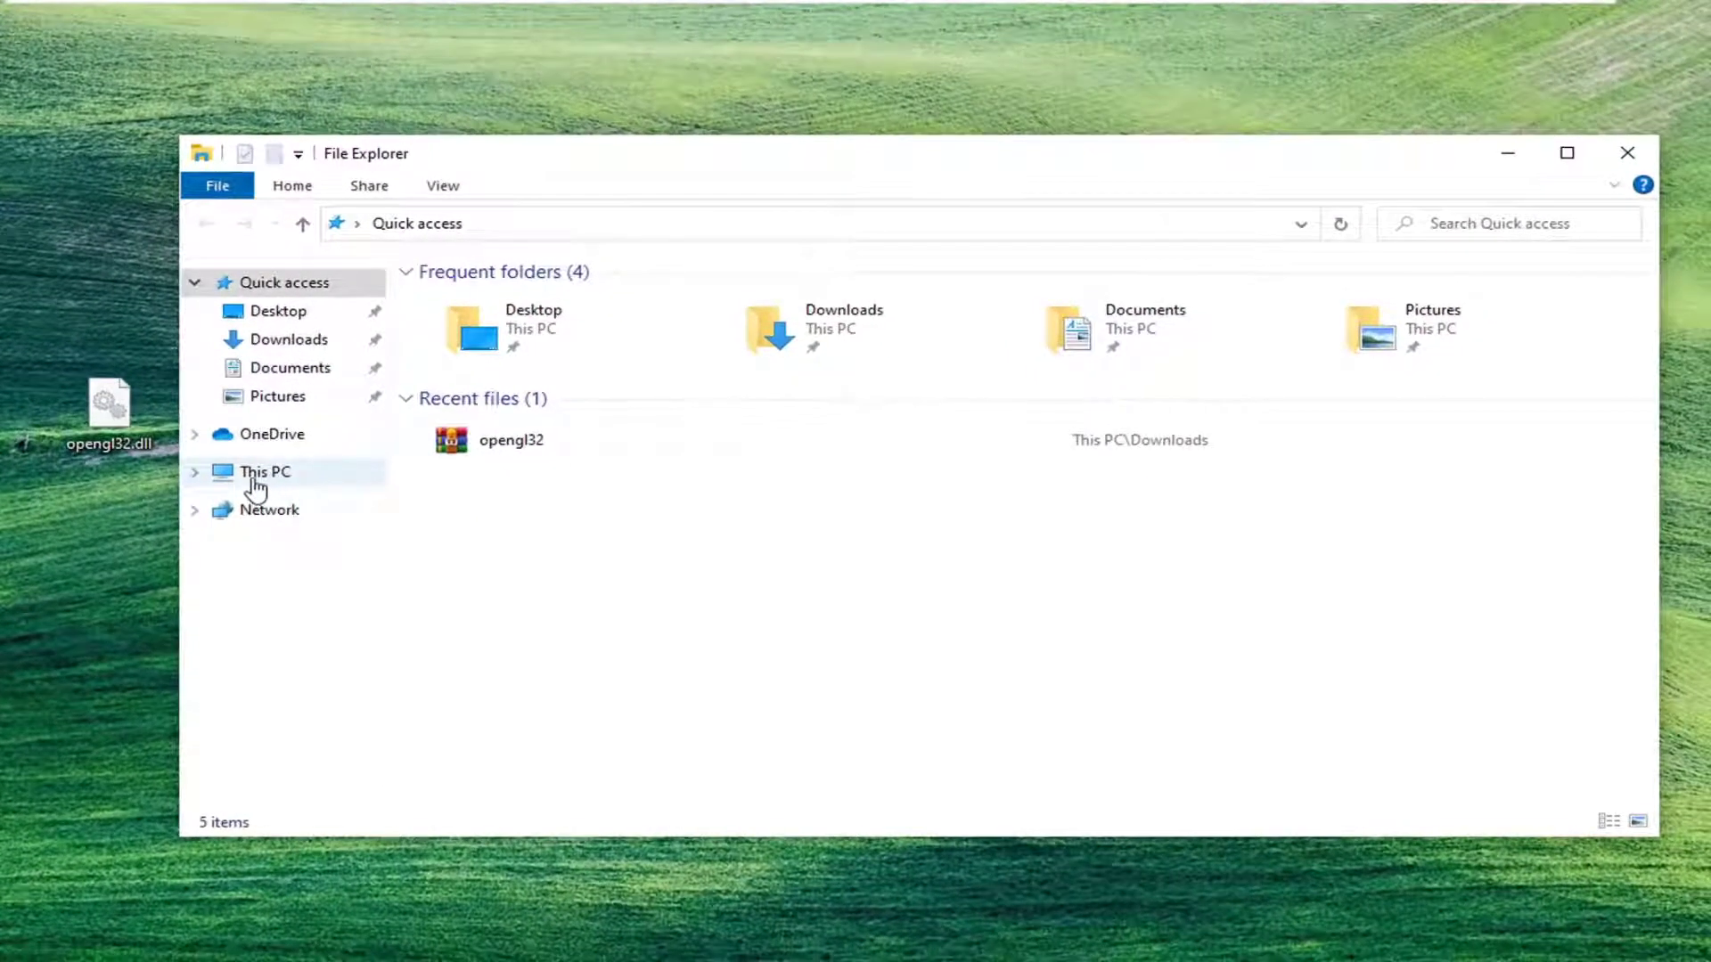
{"action": "left_click", "coordinate": [260, 481]}
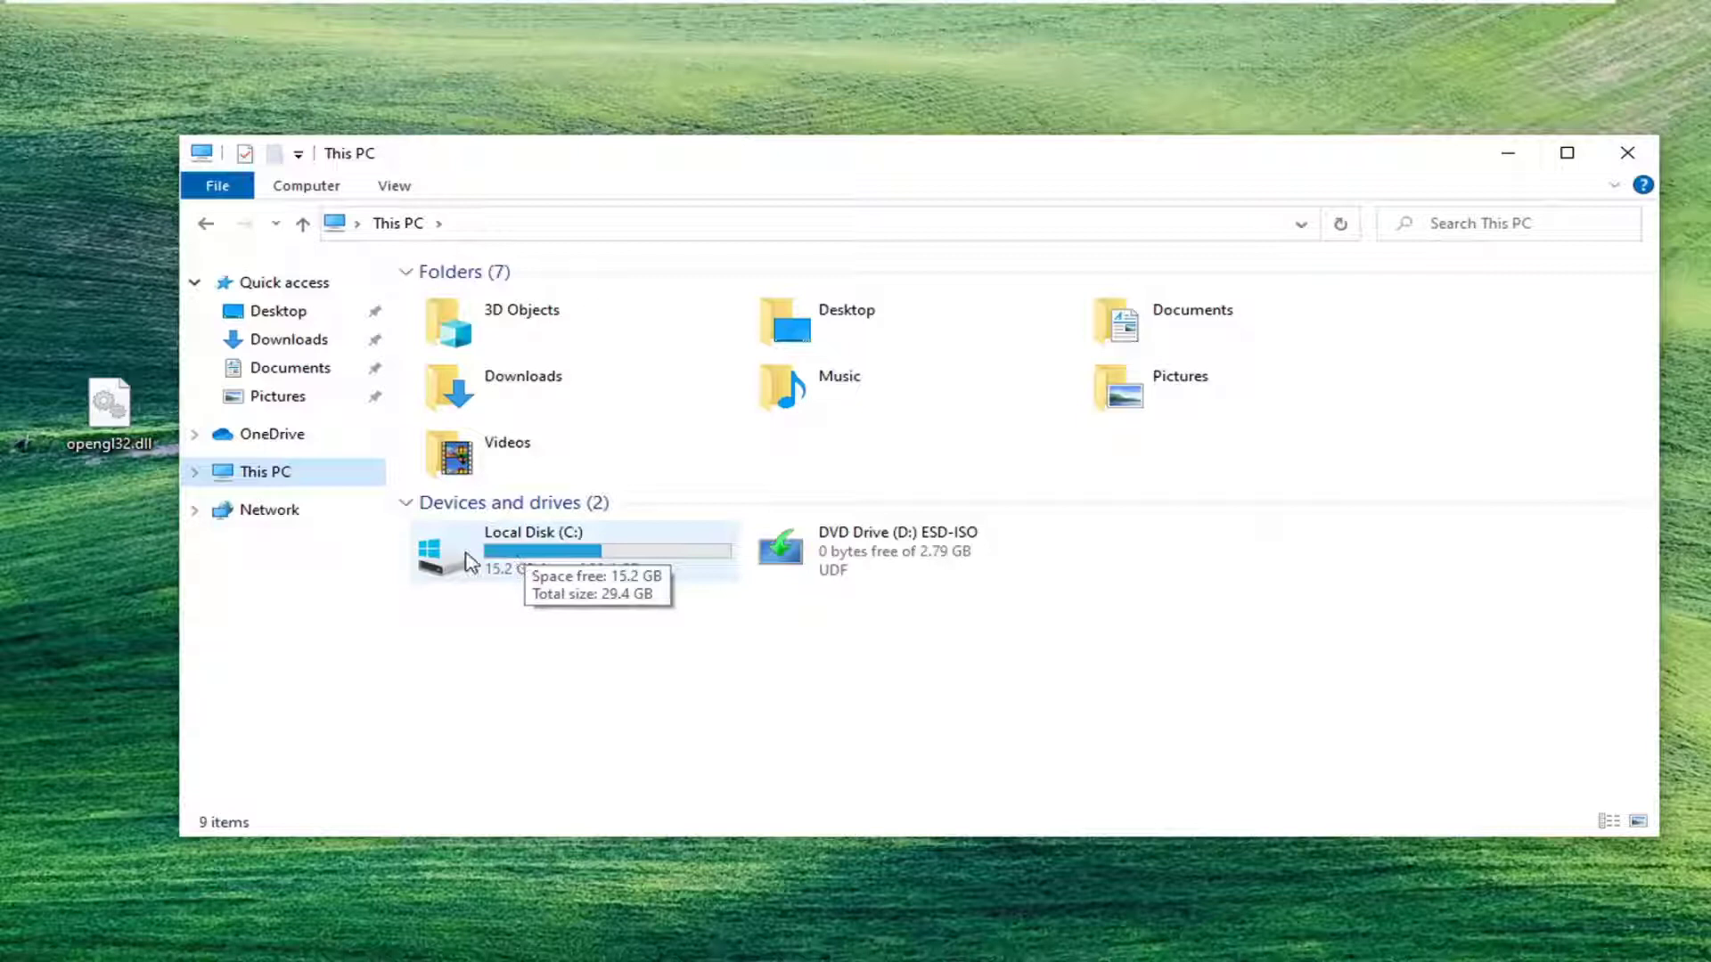
{"action": "double_click", "coordinate": [556, 572]}
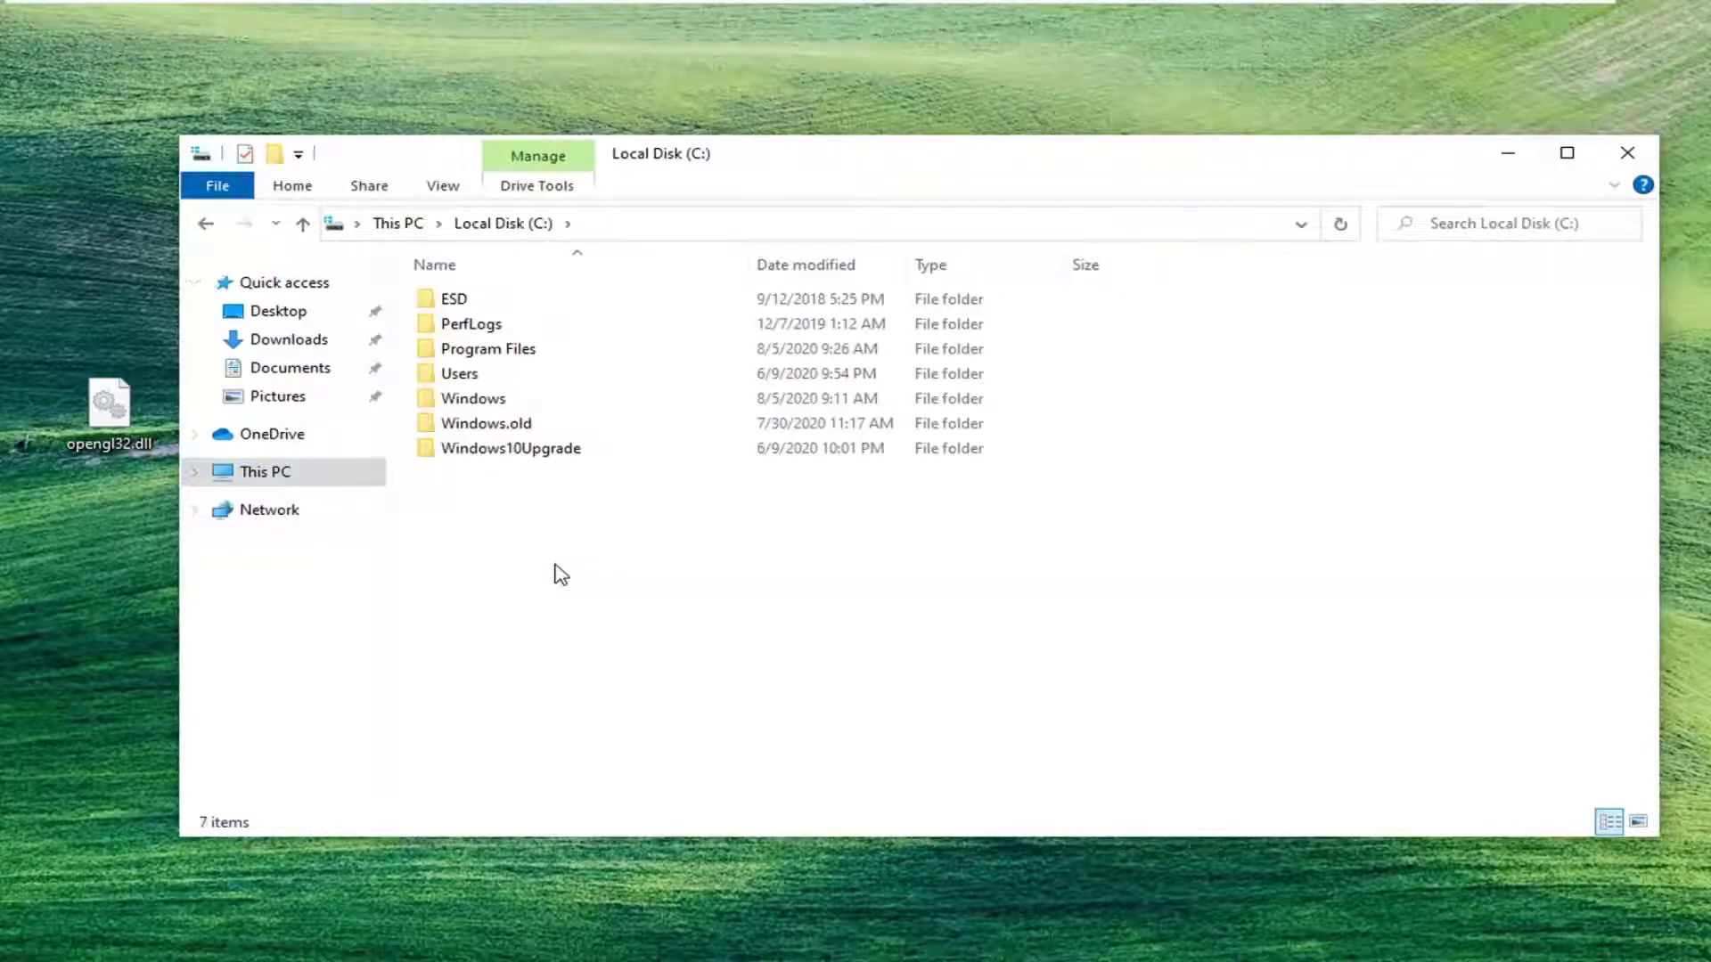
{"action": "double_click", "coordinate": [515, 351]}
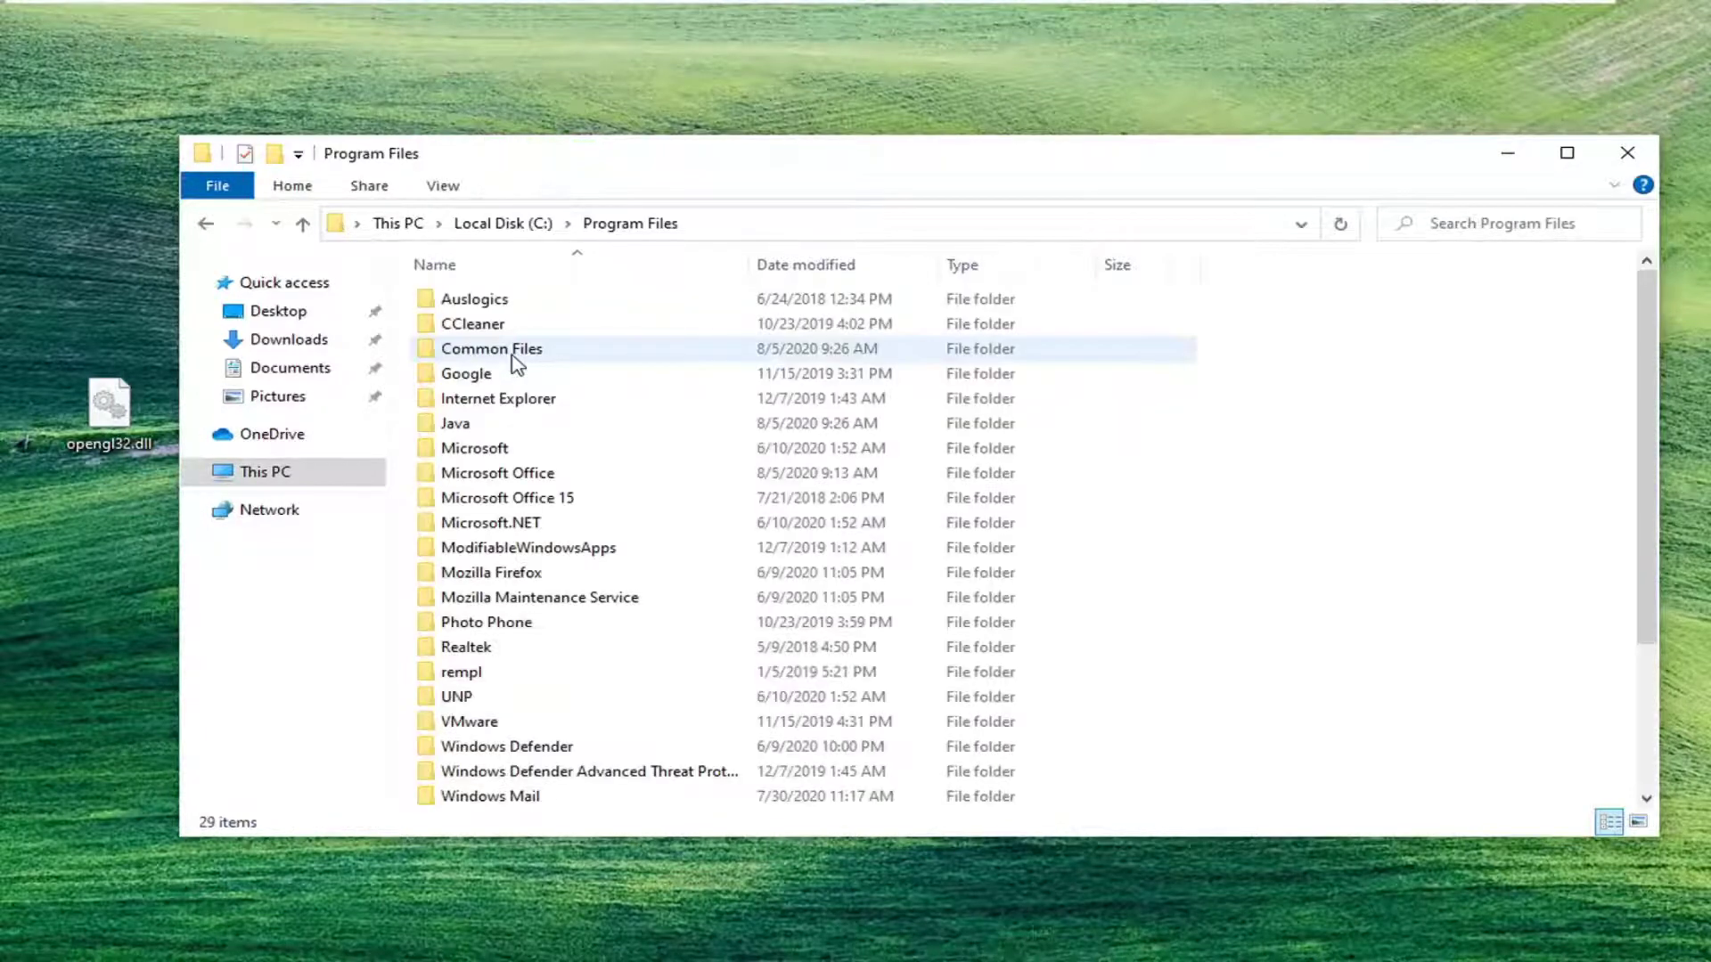
{"action": "double_click", "coordinate": [471, 431]}
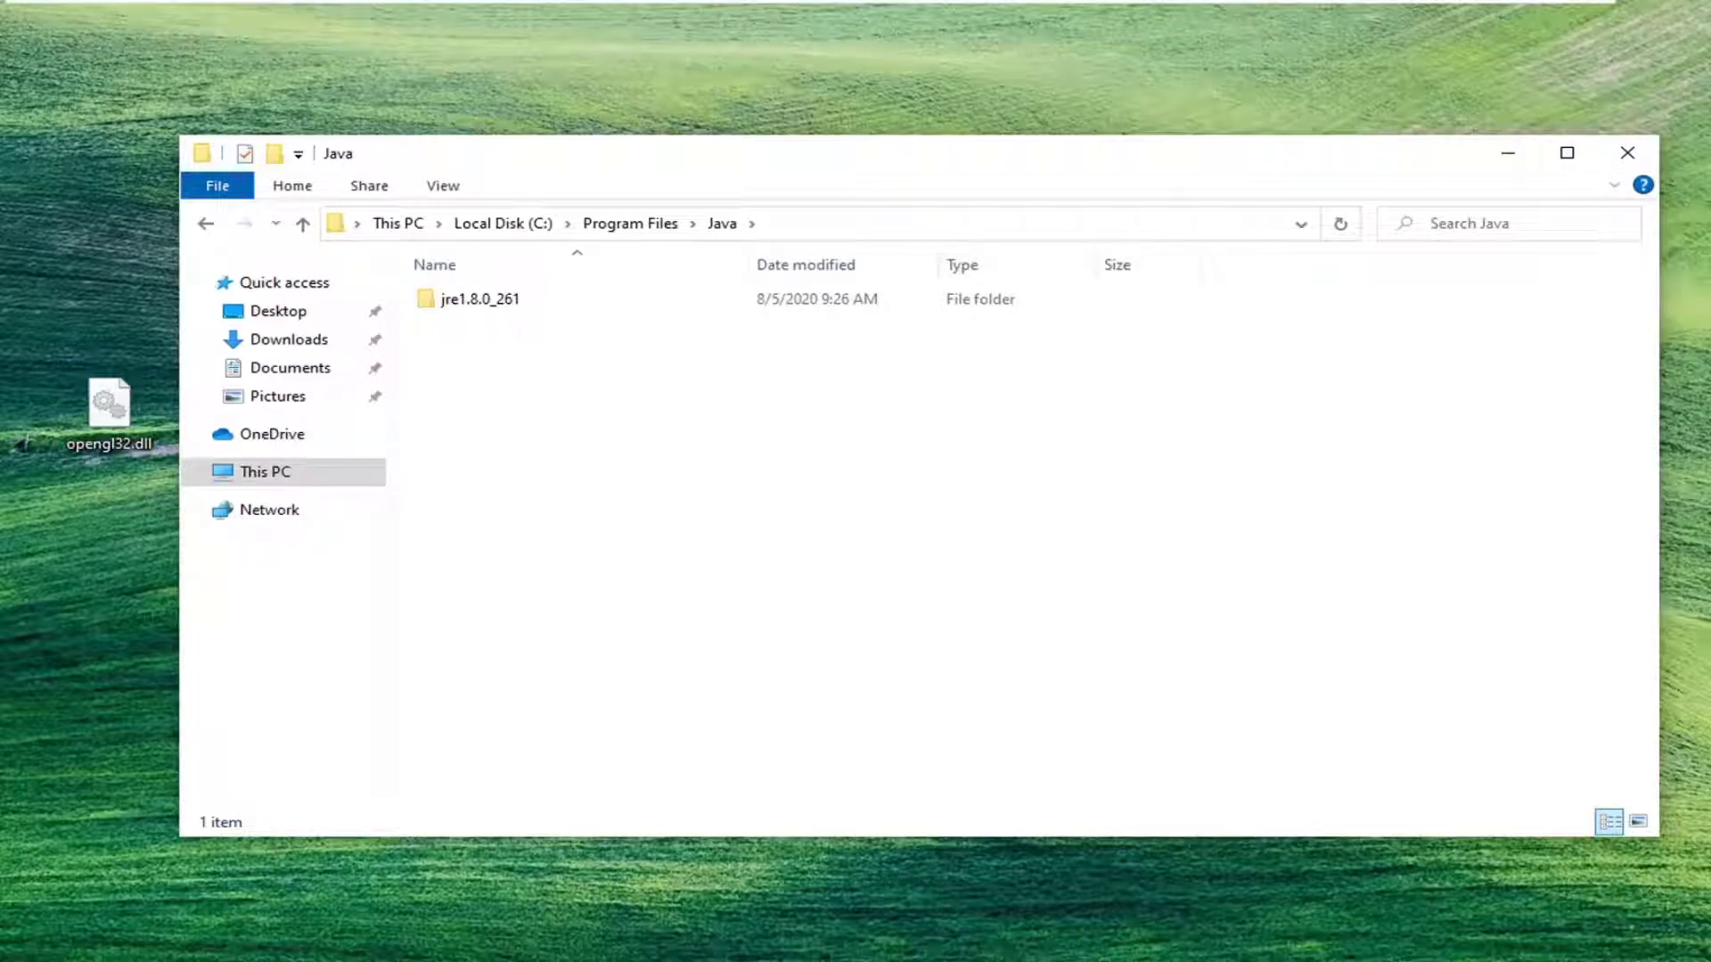
{"action": "double_click", "coordinate": [460, 307]}
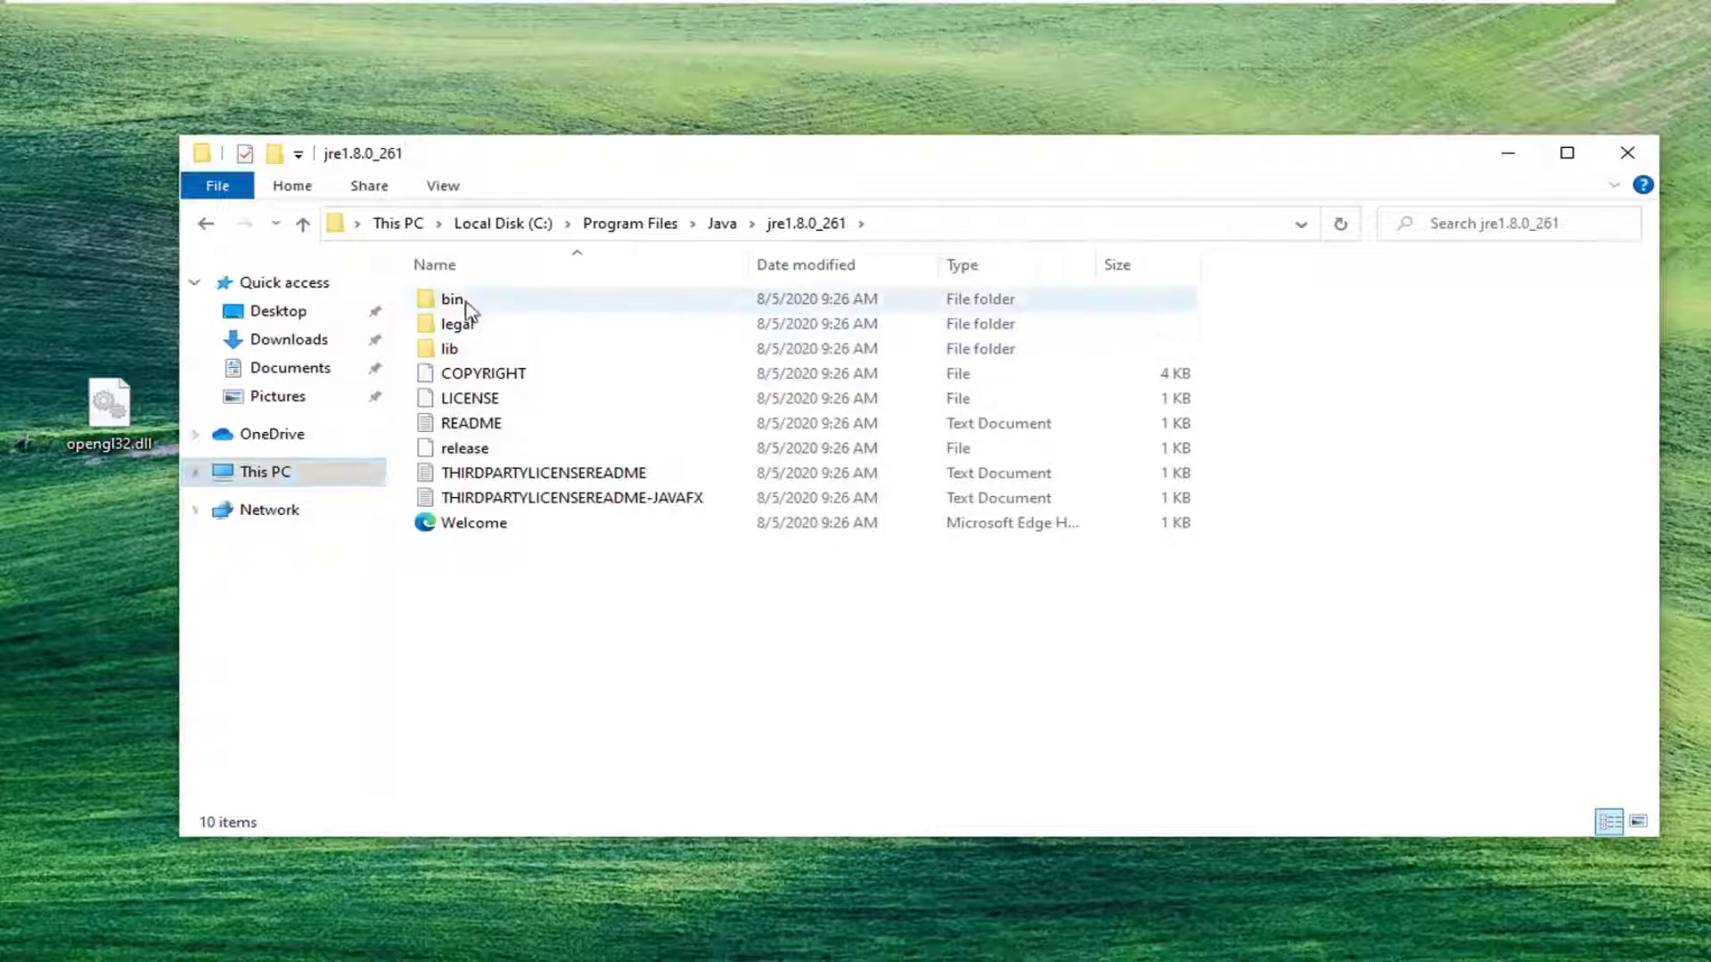
- Drag opengl32.dll from the desktop into the bin folder, granting administrator permission
{"action": "left_click", "coordinate": [461, 302]}
{"action": "left_click", "coordinate": [147, 422]}
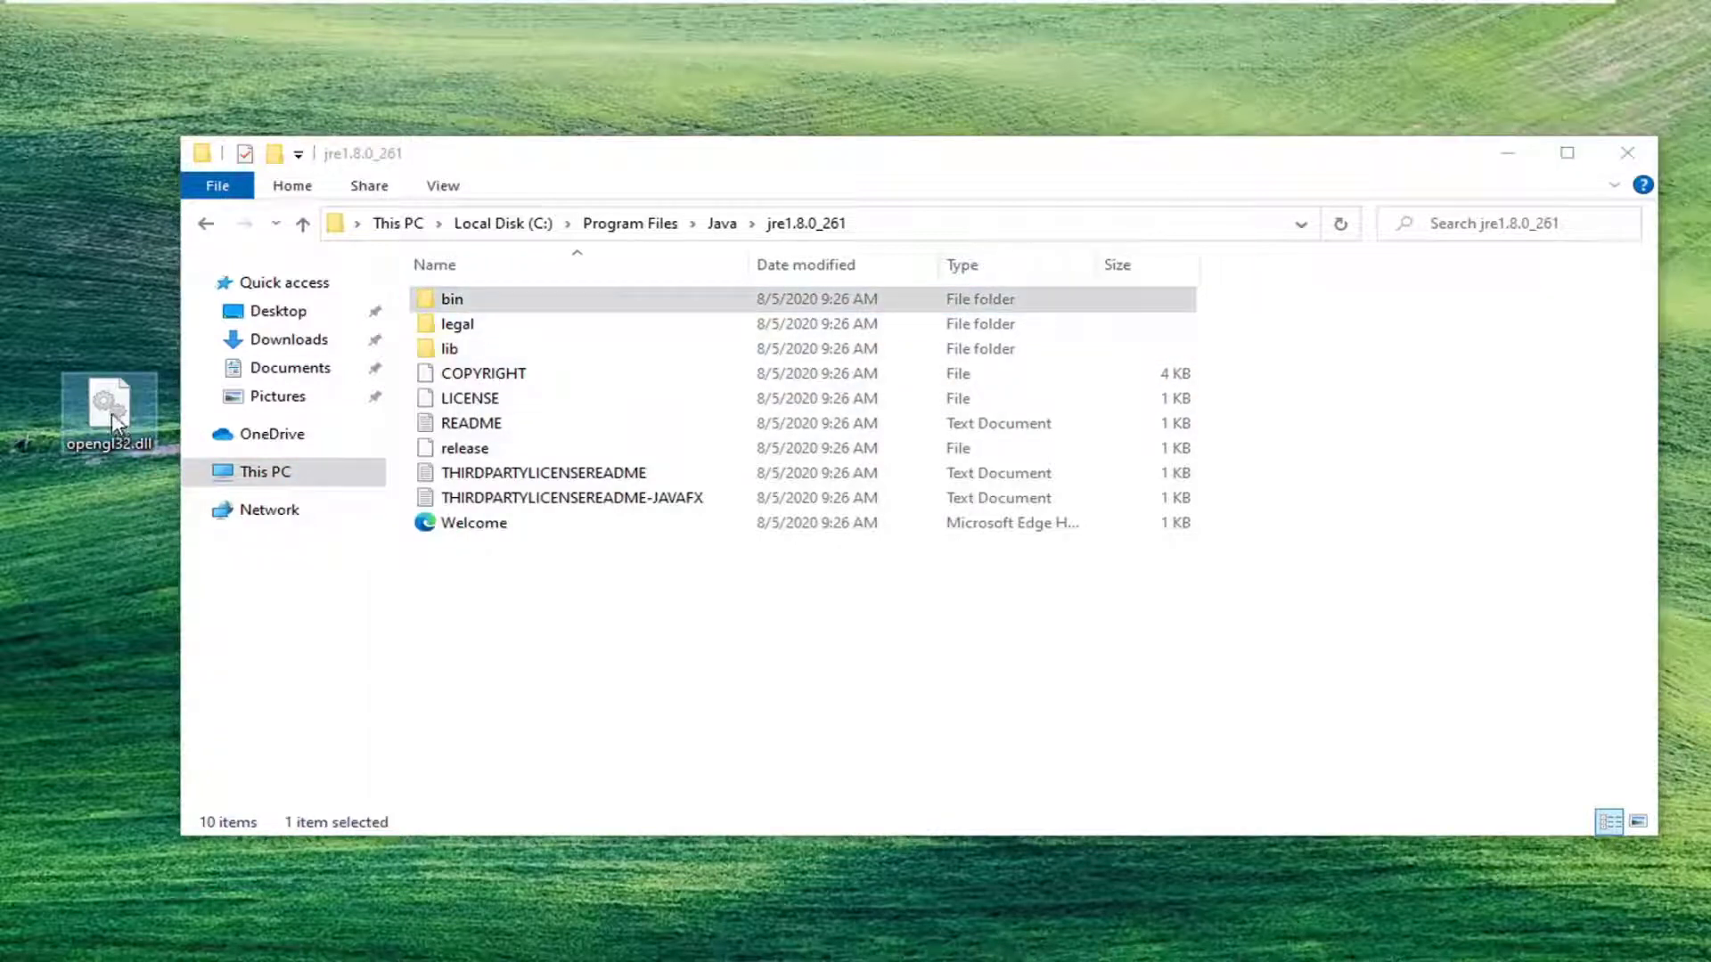
{"action": "left_click_drag", "start_coordinate": [111, 414], "coordinate": [496, 302]}
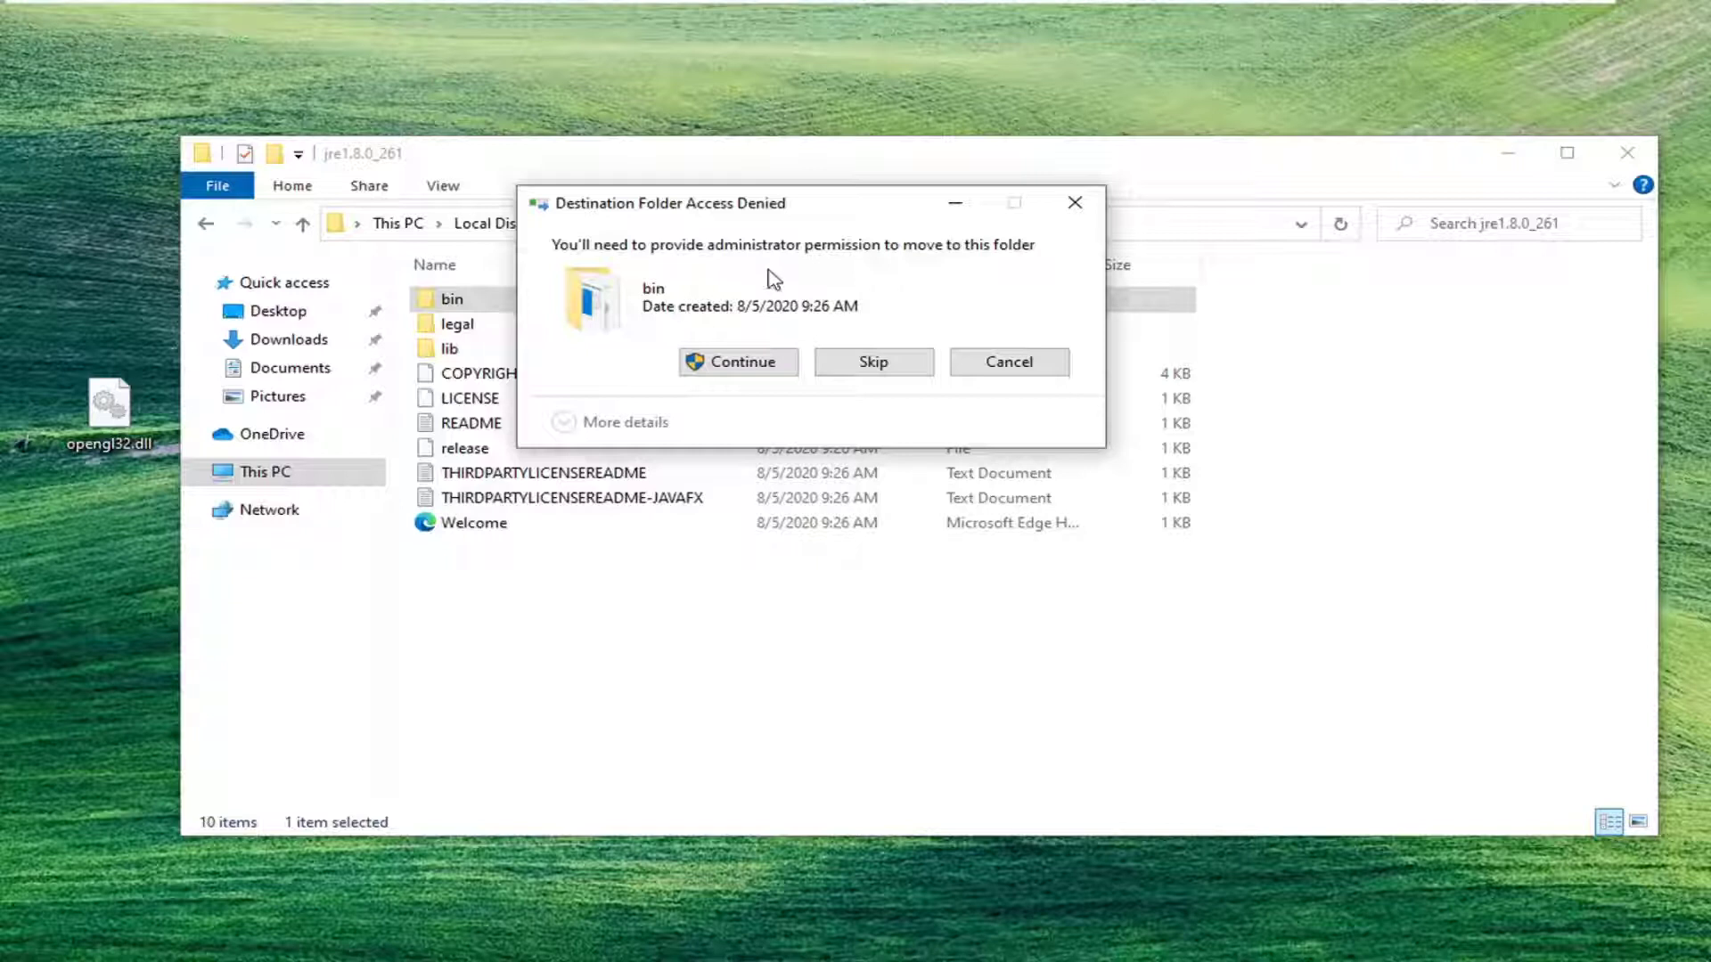
{"action": "left_click", "coordinate": [743, 367]}
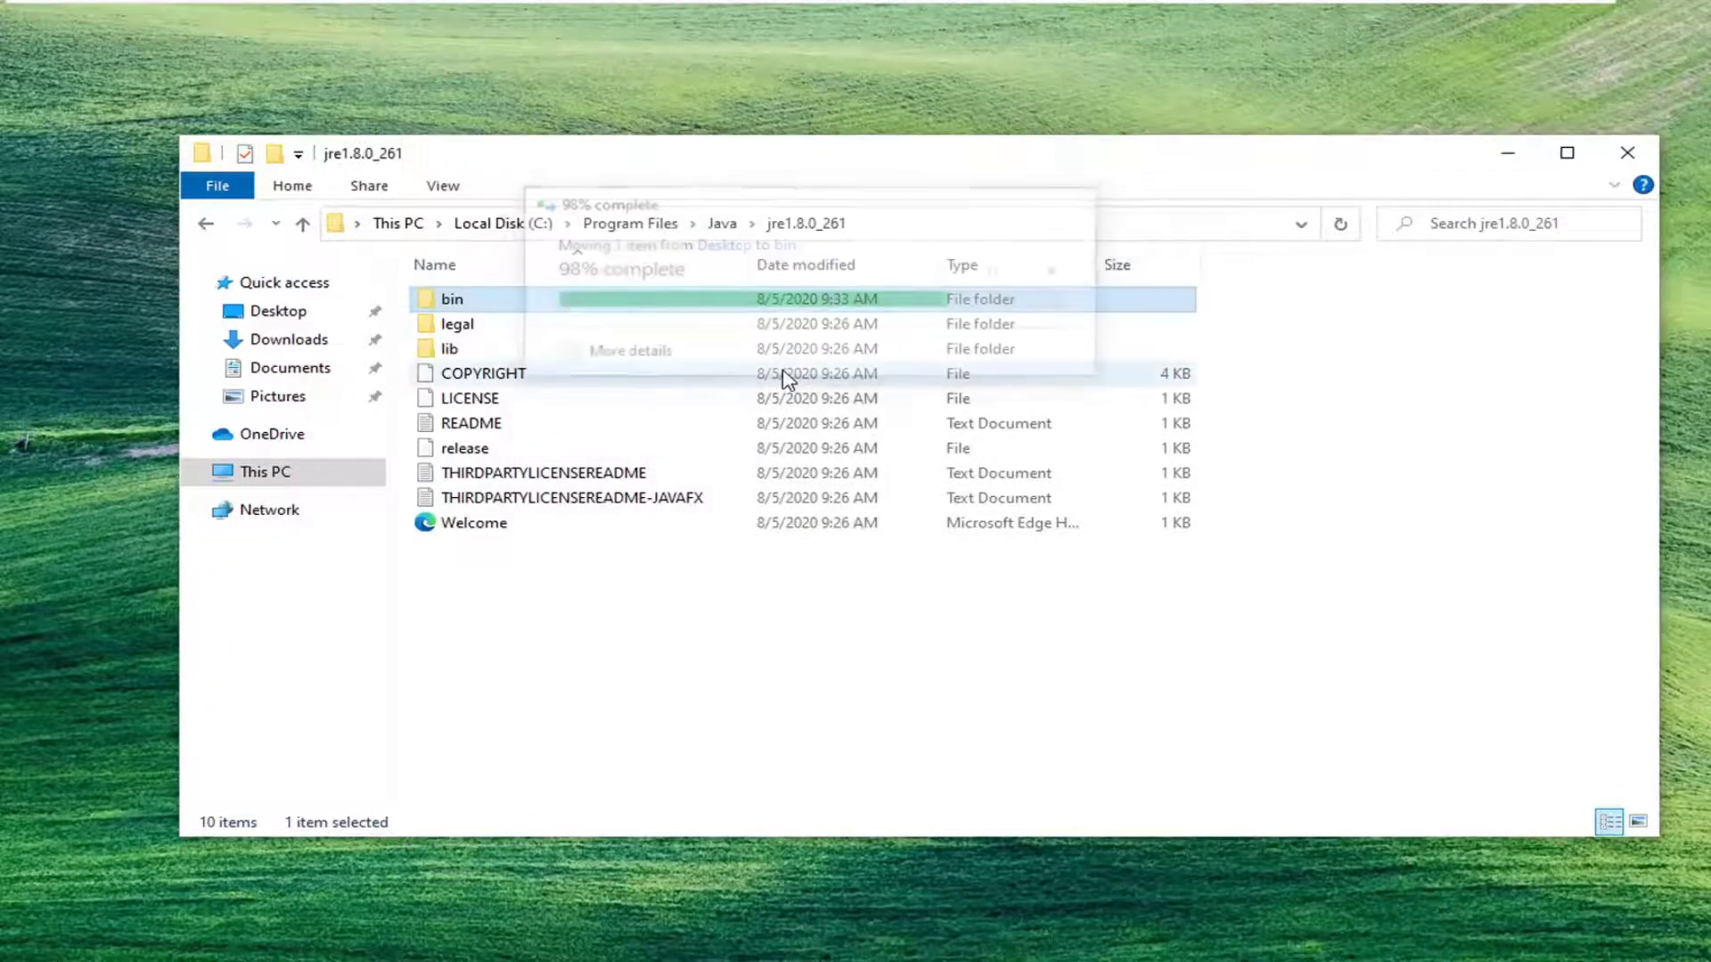
- Close the File Explorer window, leaving only the wallpaper visible
{"action": "left_click", "coordinate": [1624, 157]}
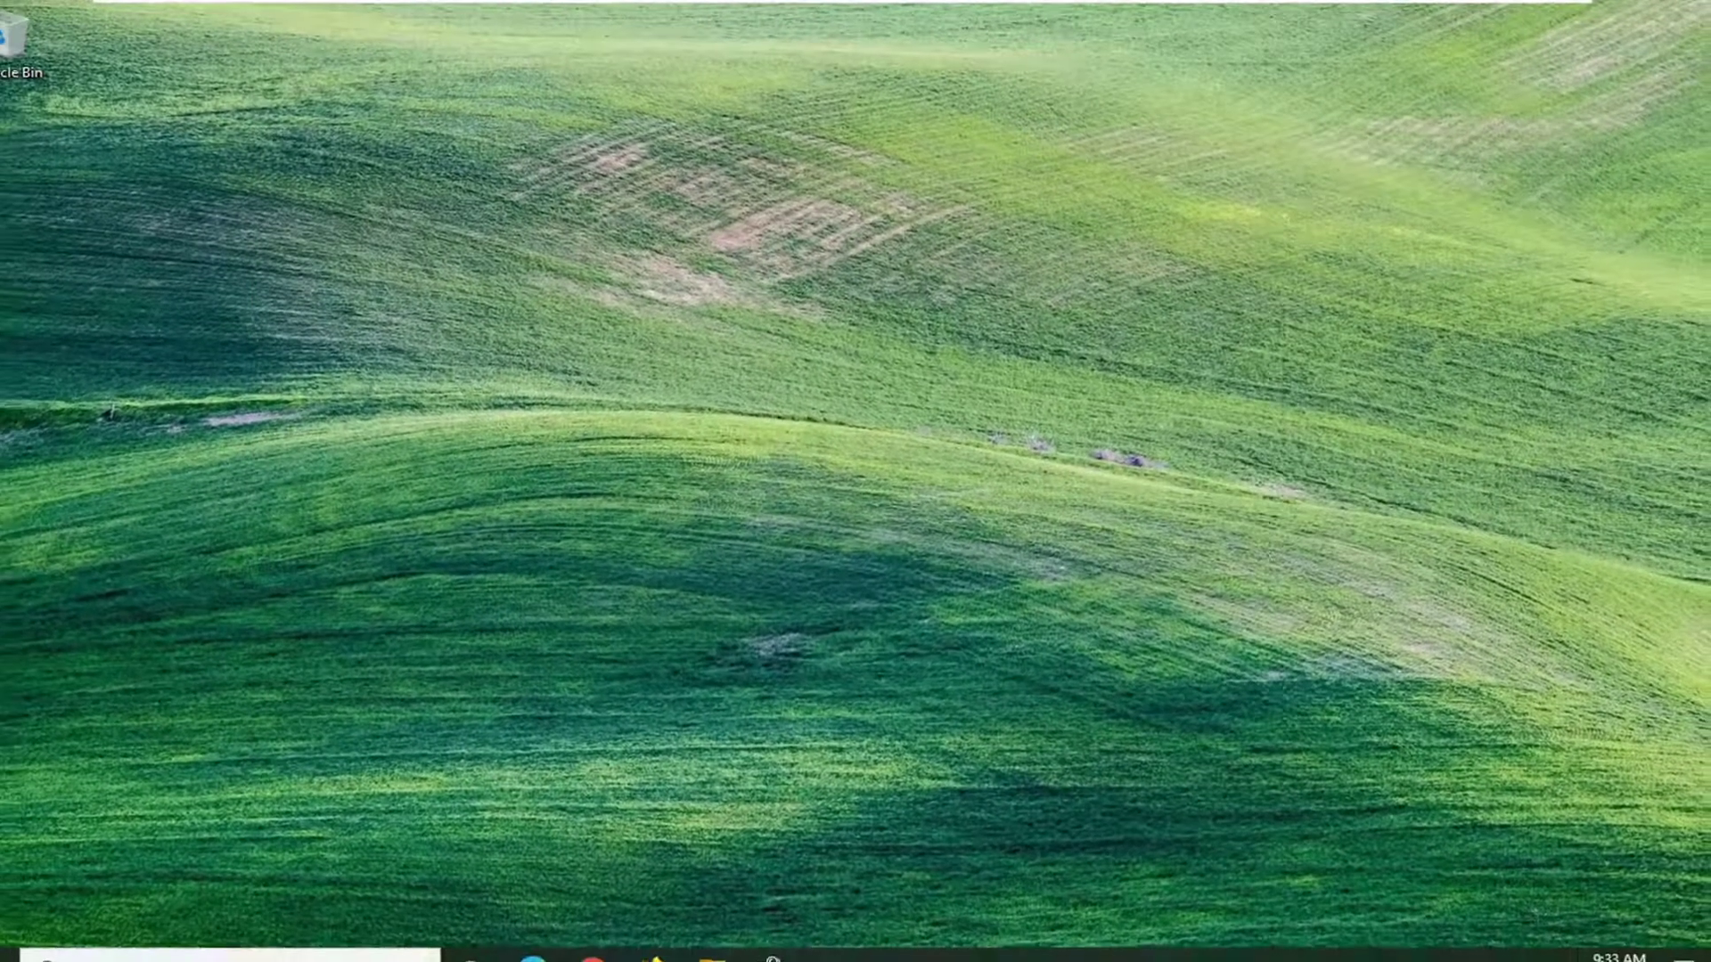